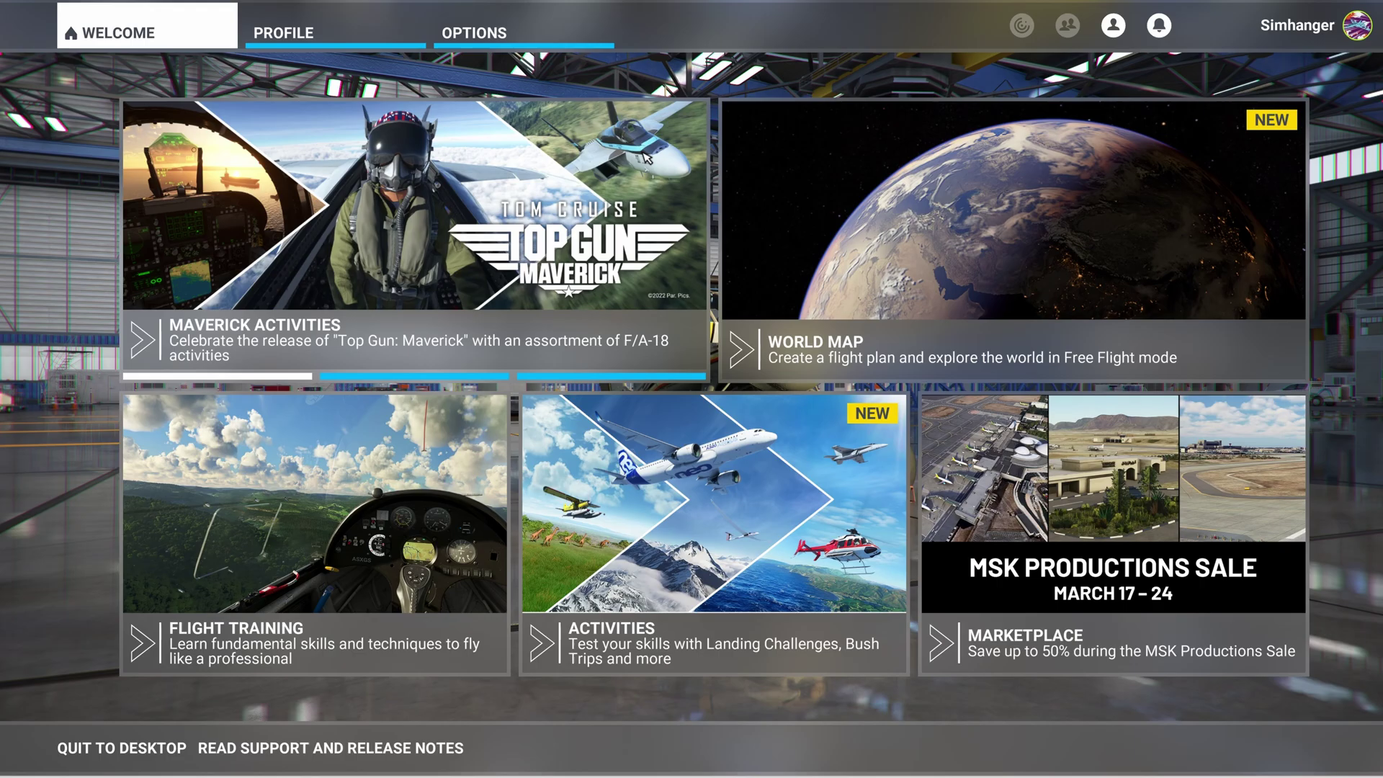
Switch Developer Mode to ON in the DEVELOPERS category of General Options.
{"action": "left_click", "coordinate": [480, 40]}
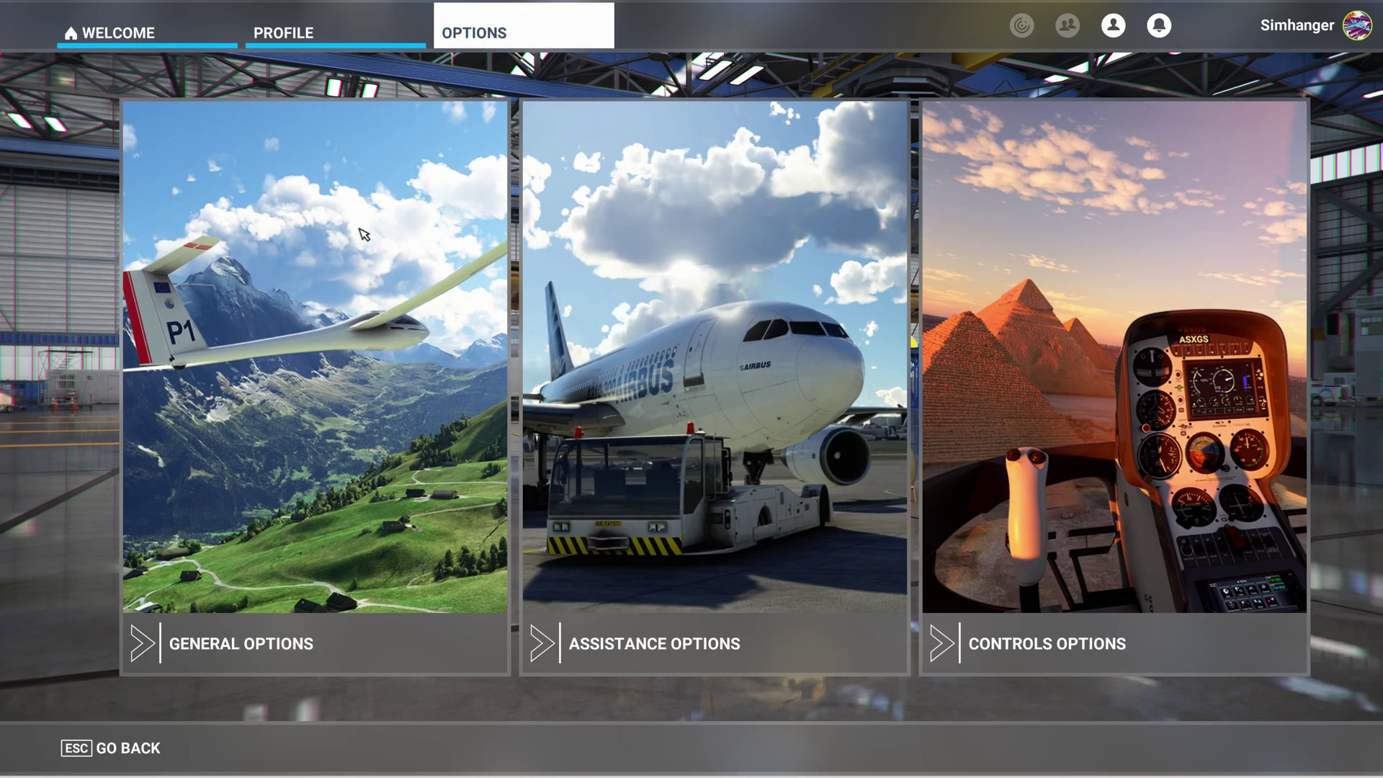
{"action": "left_click", "coordinate": [339, 288]}
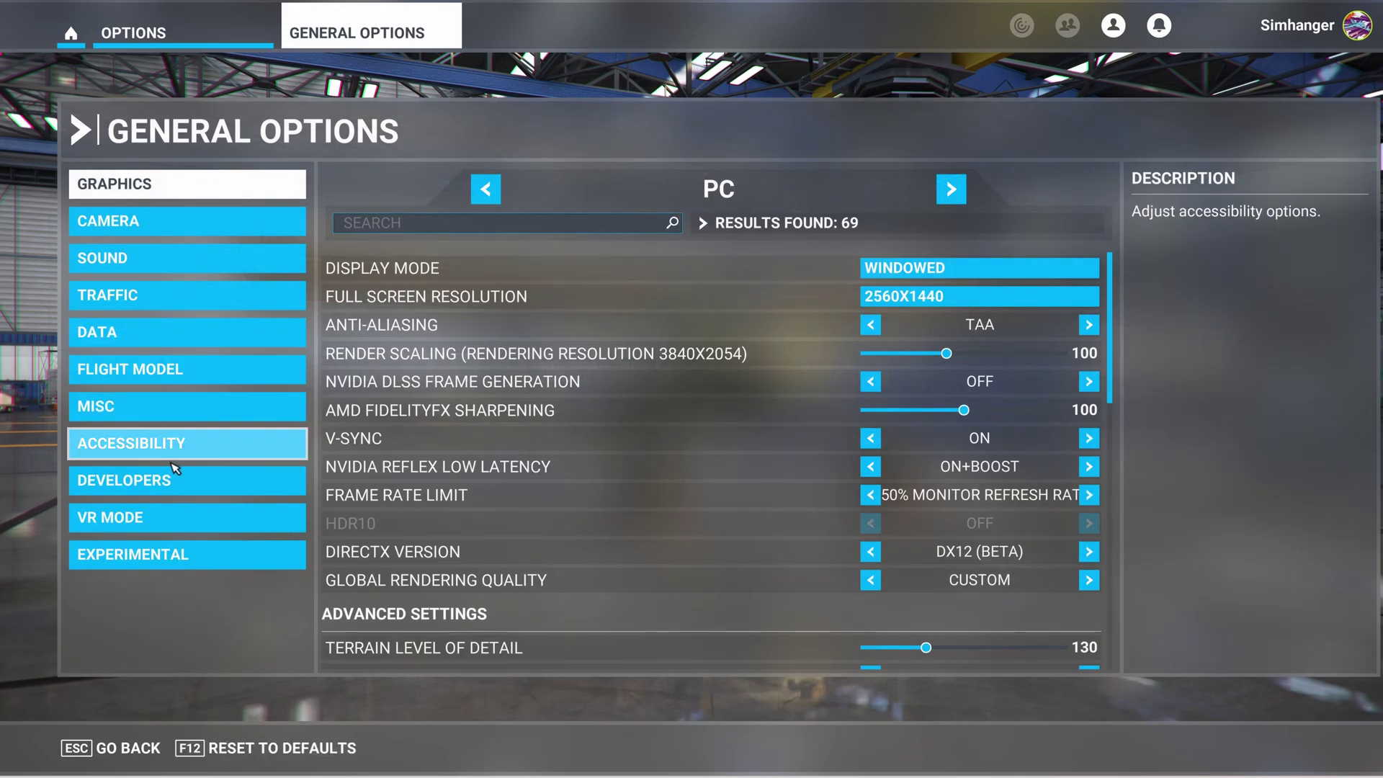
{"action": "left_click", "coordinate": [168, 485]}
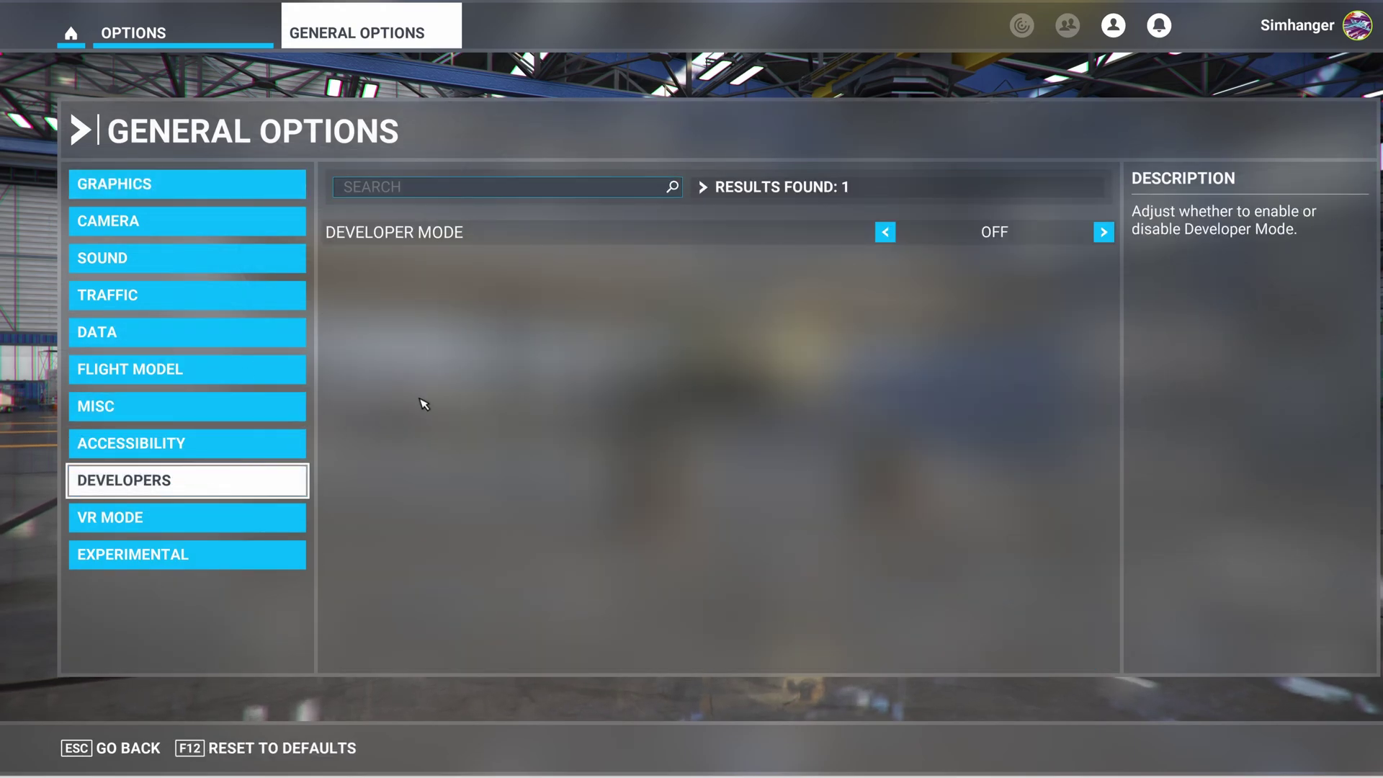
{"action": "left_click", "coordinate": [1104, 232]}
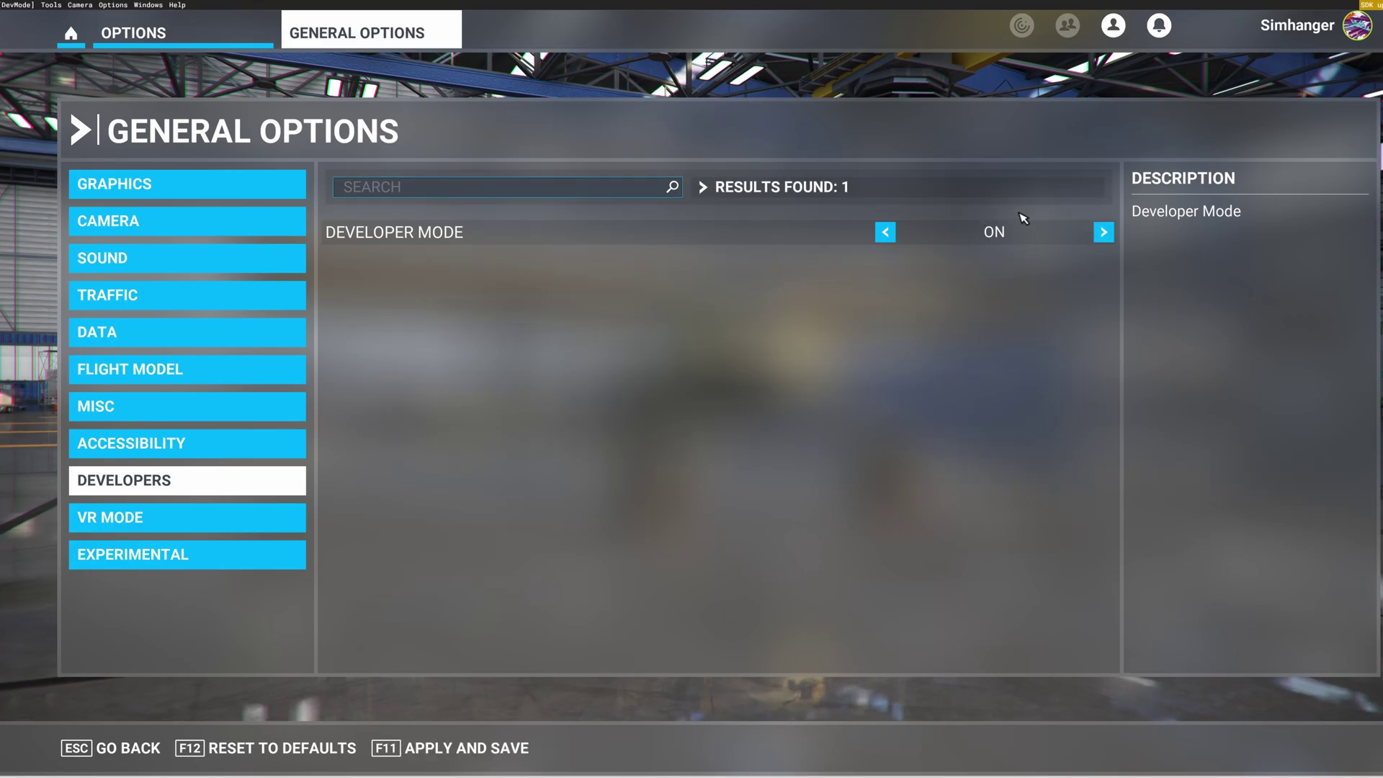
Open the Community packages folder via DevMode's Virtual File System Packages Folders.
{"action": "left_click", "coordinate": [52, 5]}
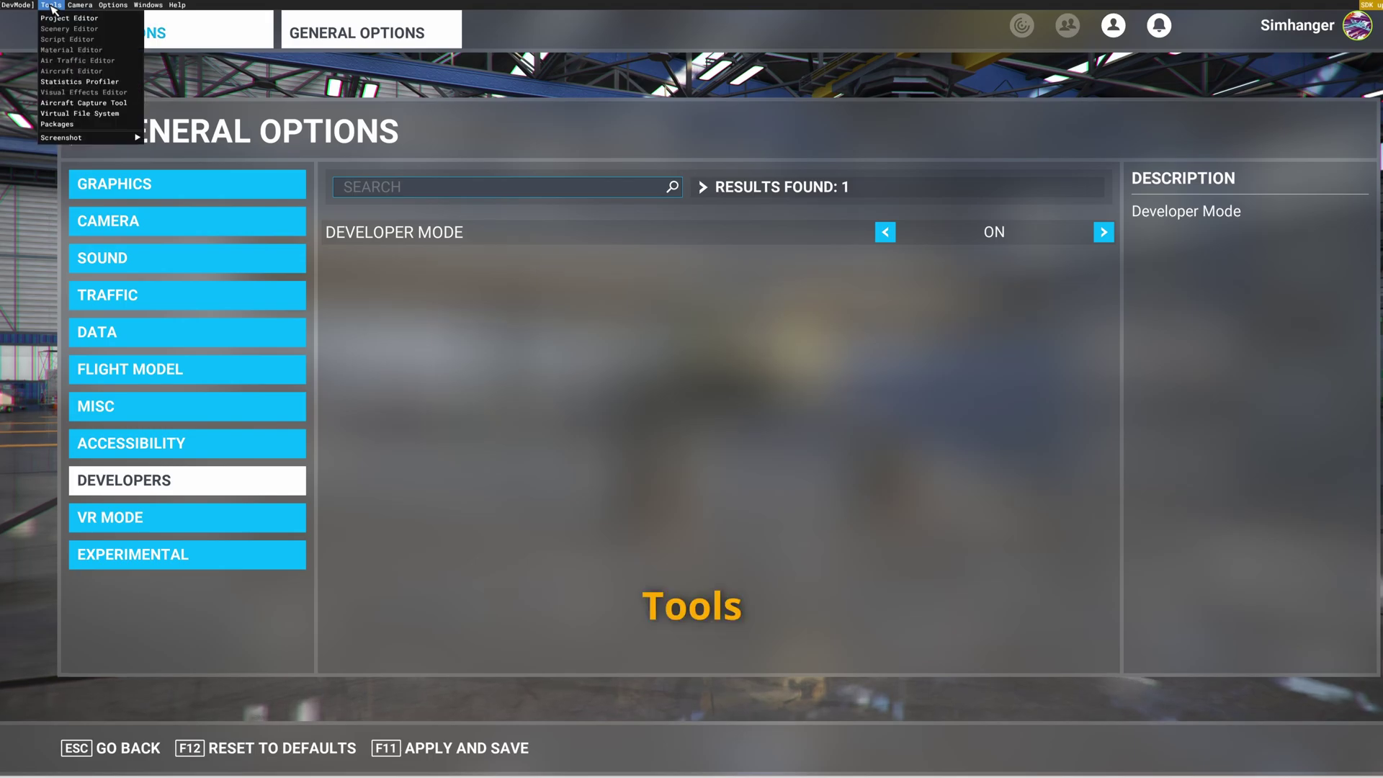
{"action": "left_click", "coordinate": [64, 114]}
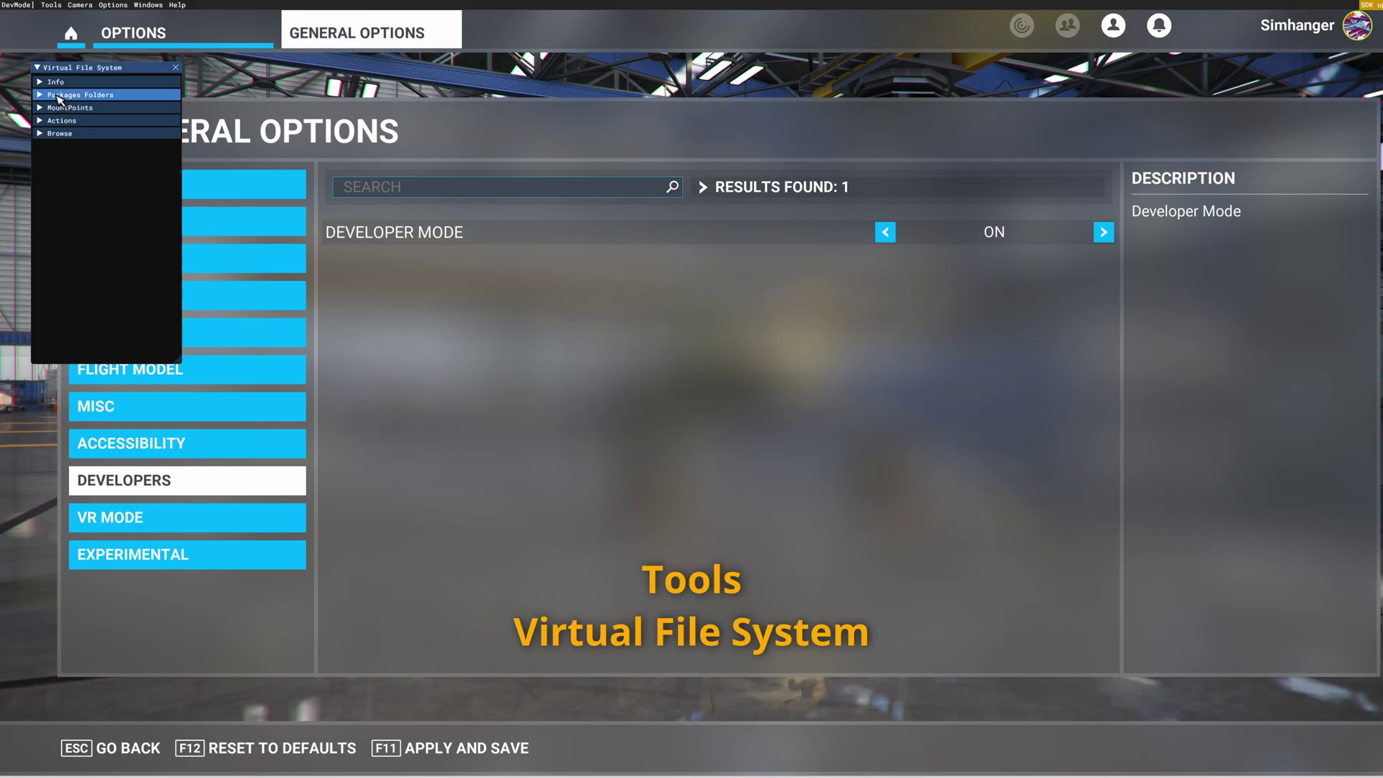
{"action": "left_click", "coordinate": [59, 97]}
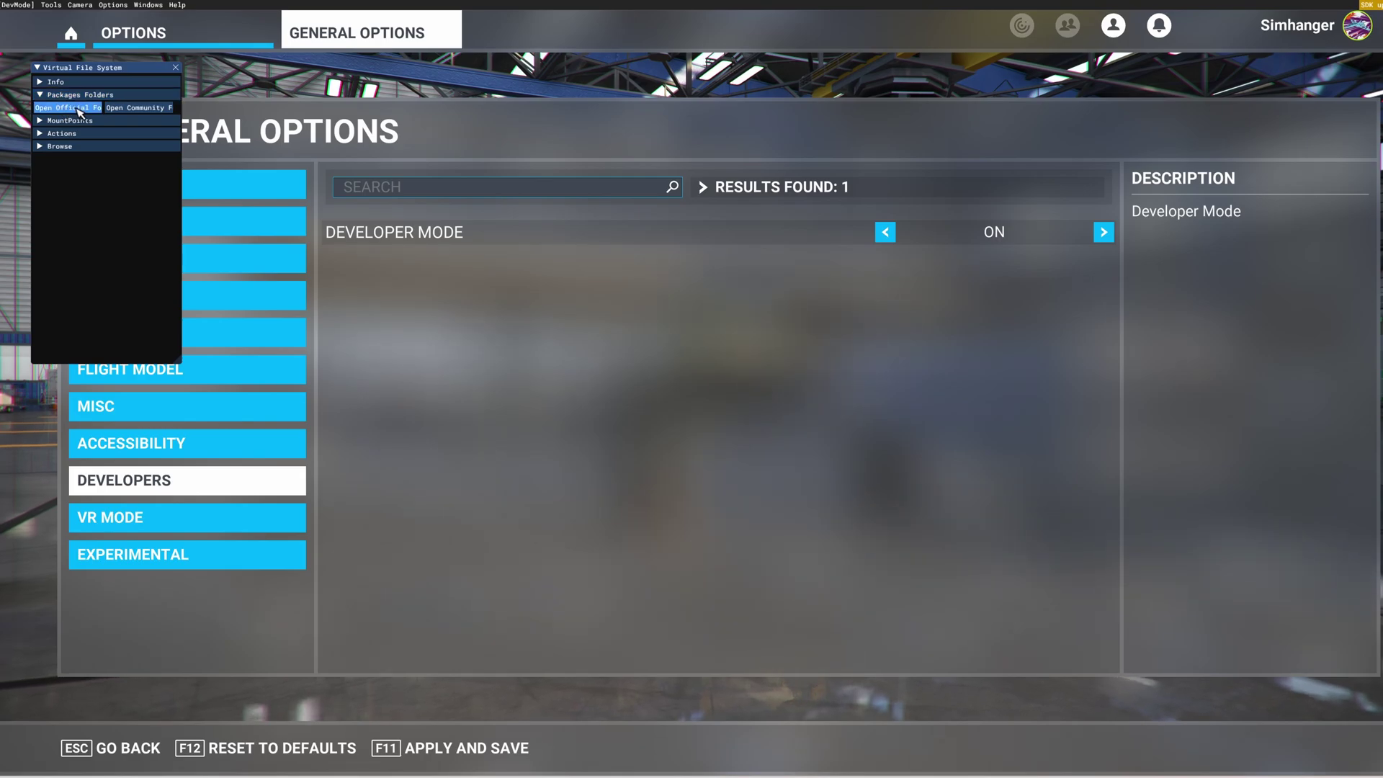
{"action": "left_click", "coordinate": [132, 109]}
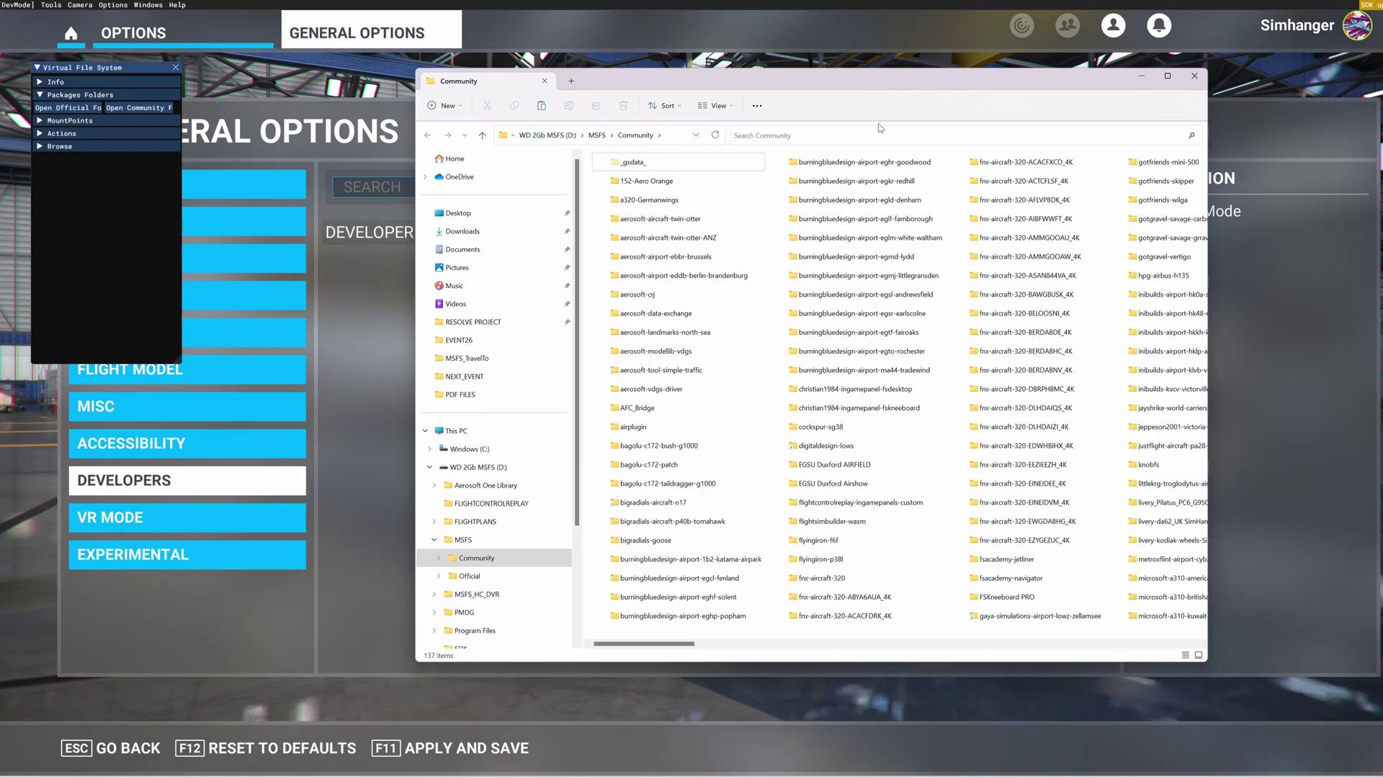
Close the Community window, browse the Official OneStore packages folder, then close it.
{"action": "left_click", "coordinate": [1196, 76]}
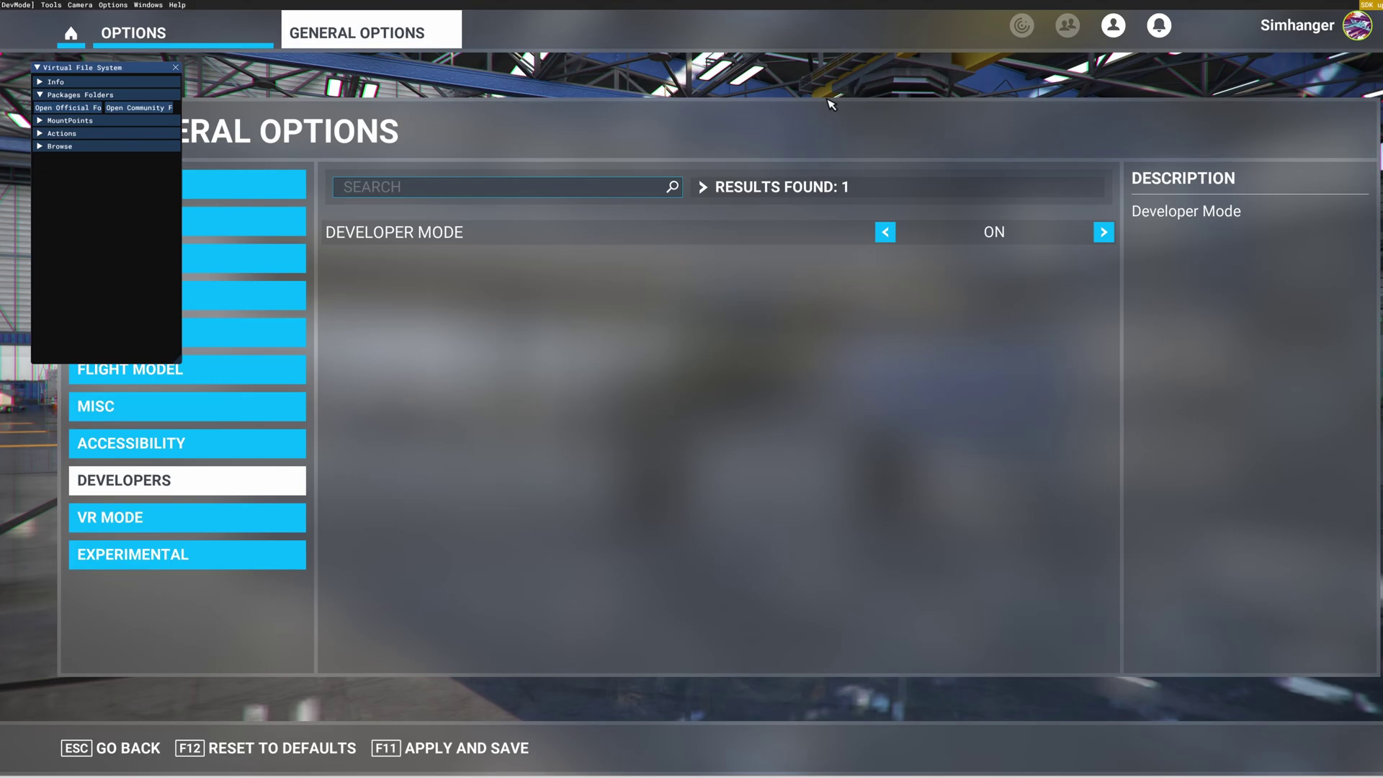
{"action": "left_click", "coordinate": [82, 108]}
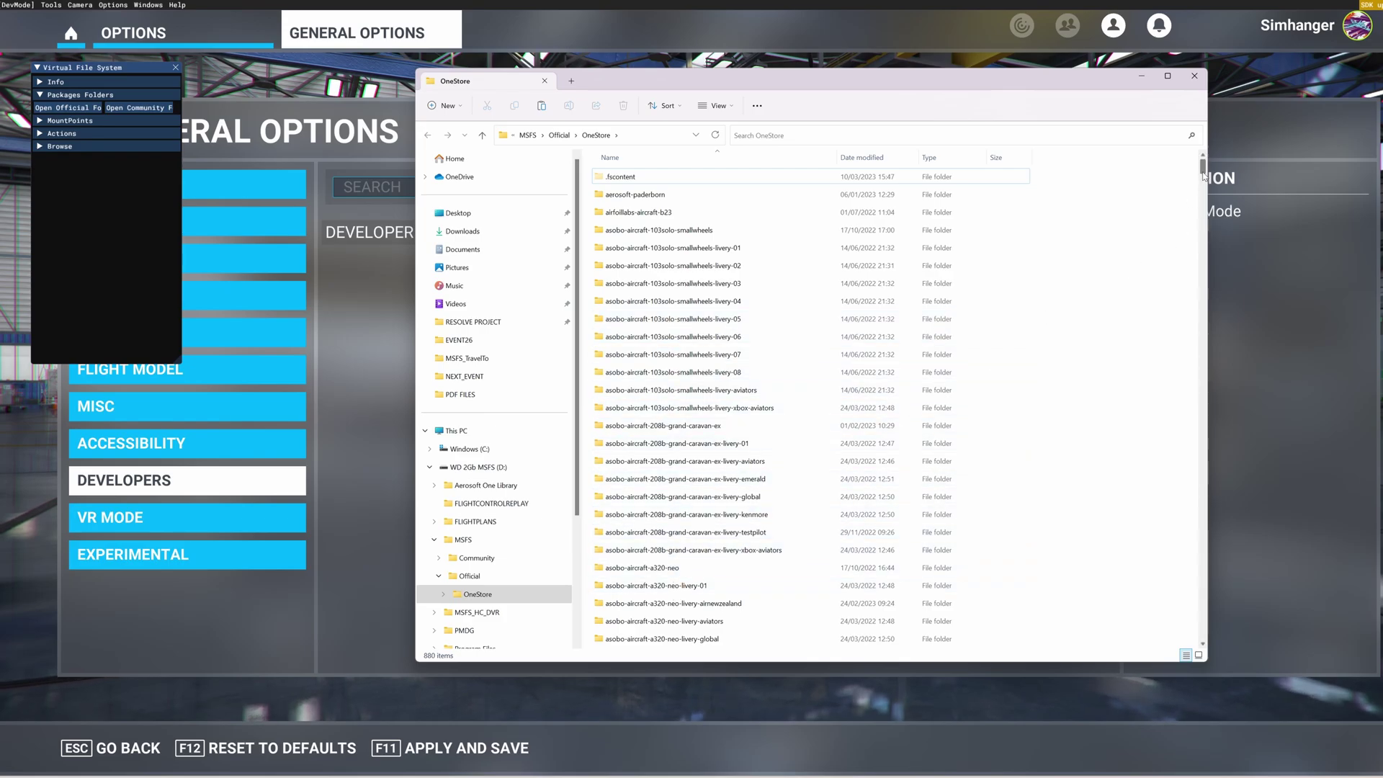
{"action": "left_click_drag", "start_coordinate": [1203, 176], "coordinate": [1203, 642]}
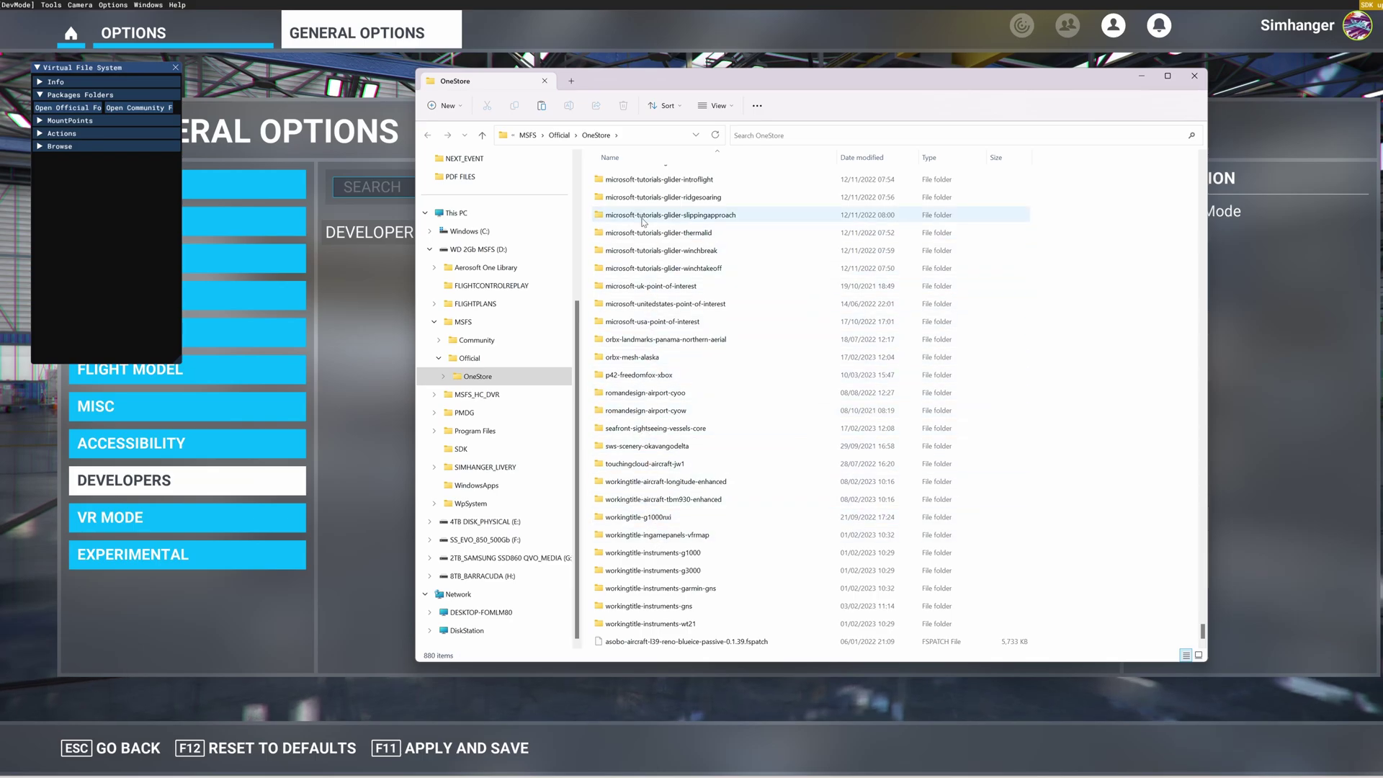
{"action": "mouse_move", "coordinate": [643, 182]}
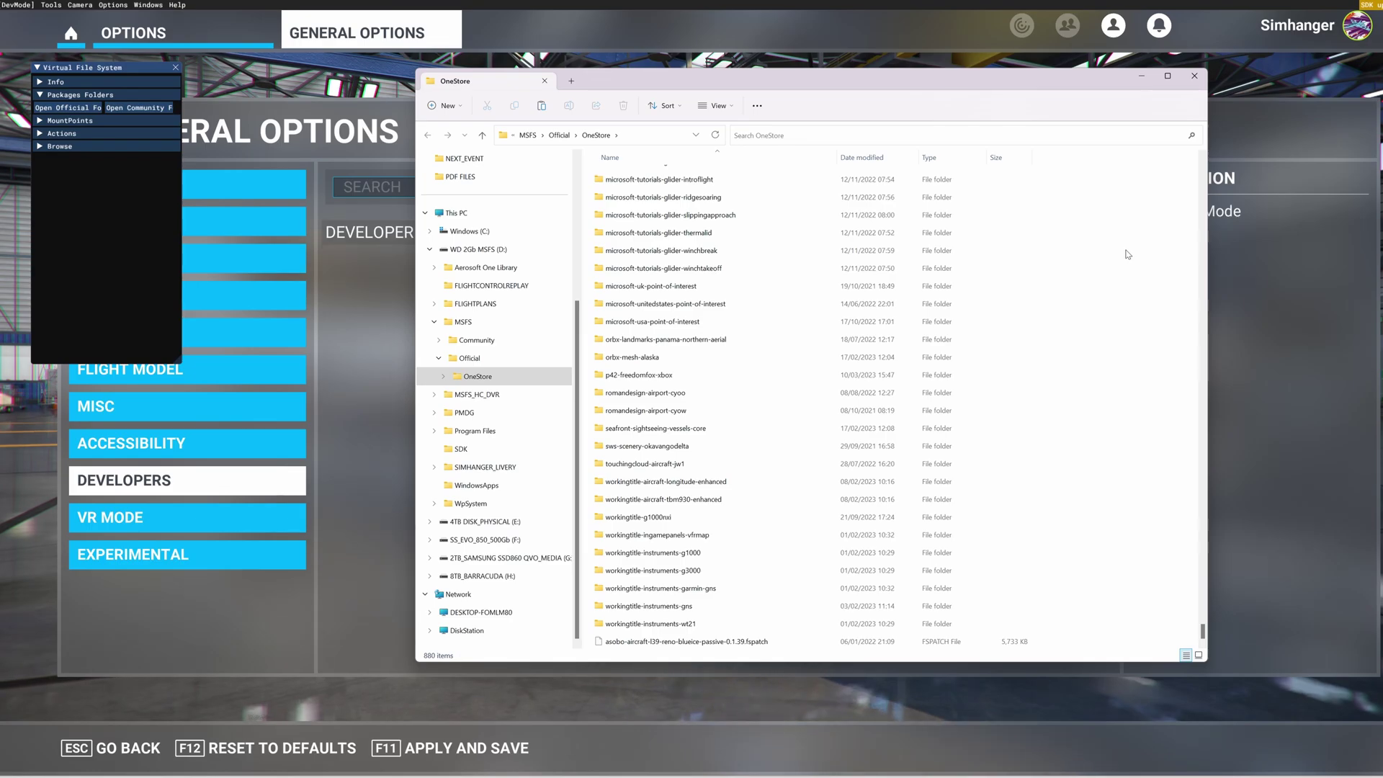
{"action": "left_click", "coordinate": [176, 69]}
Close the Virtual File System panel, set Developer Mode to OFF and apply the settings.
{"action": "left_click", "coordinate": [176, 68]}
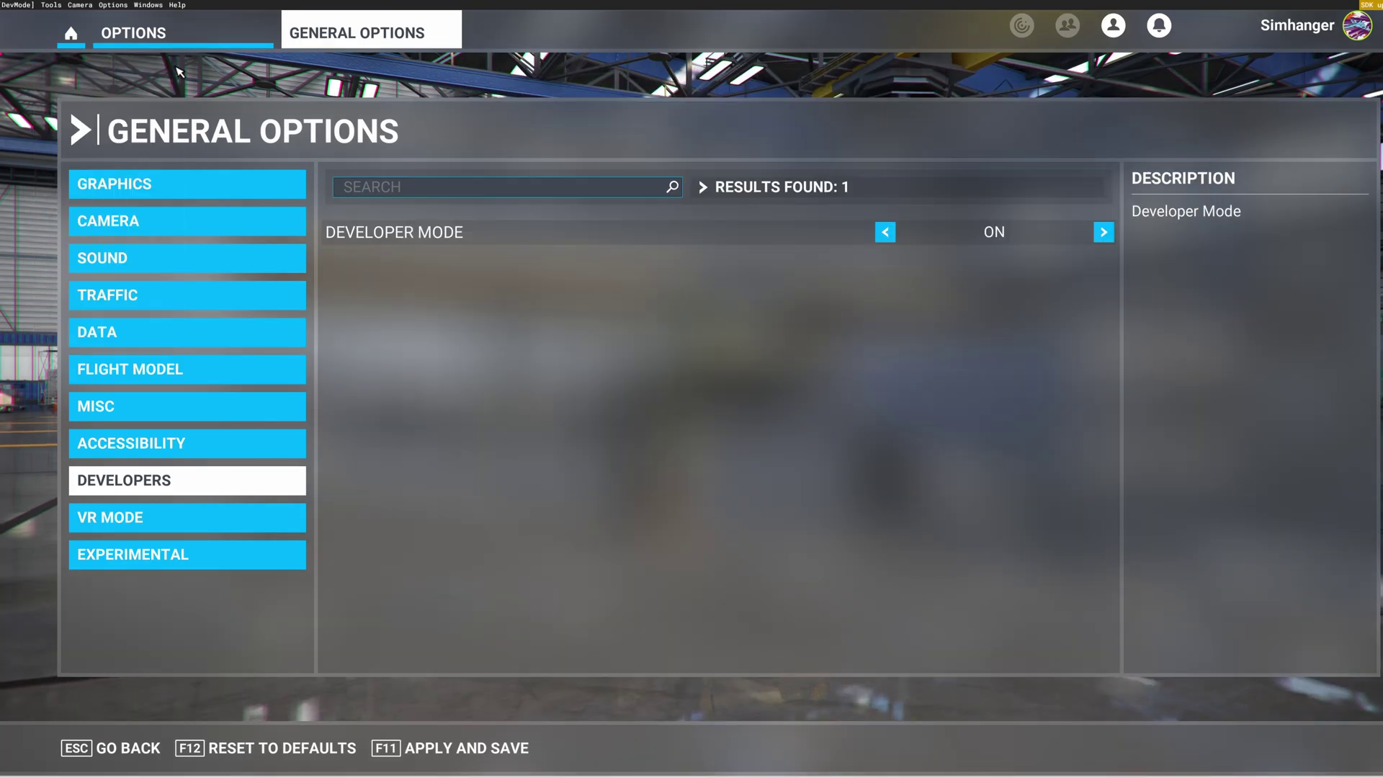
{"action": "left_click", "coordinate": [885, 232]}
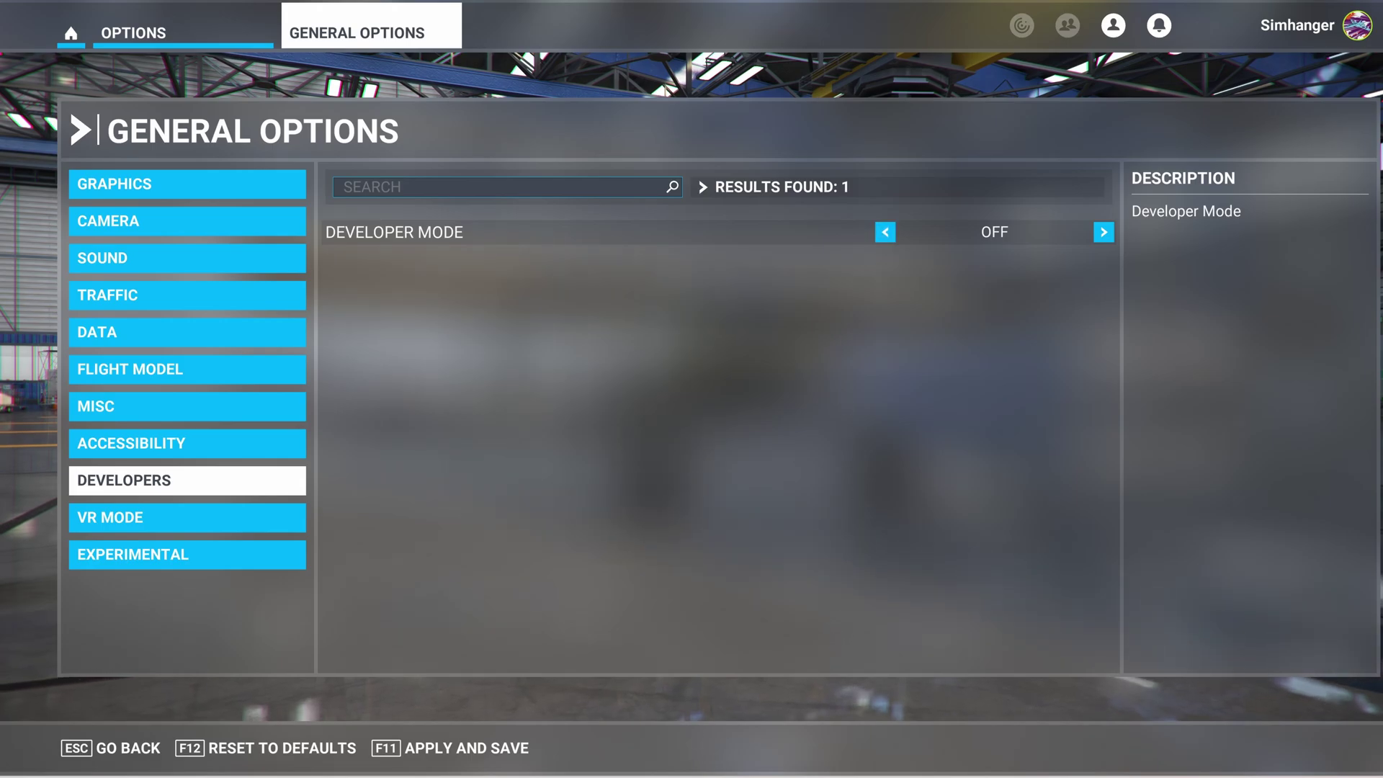
{"action": "left_click", "coordinate": [531, 743]}
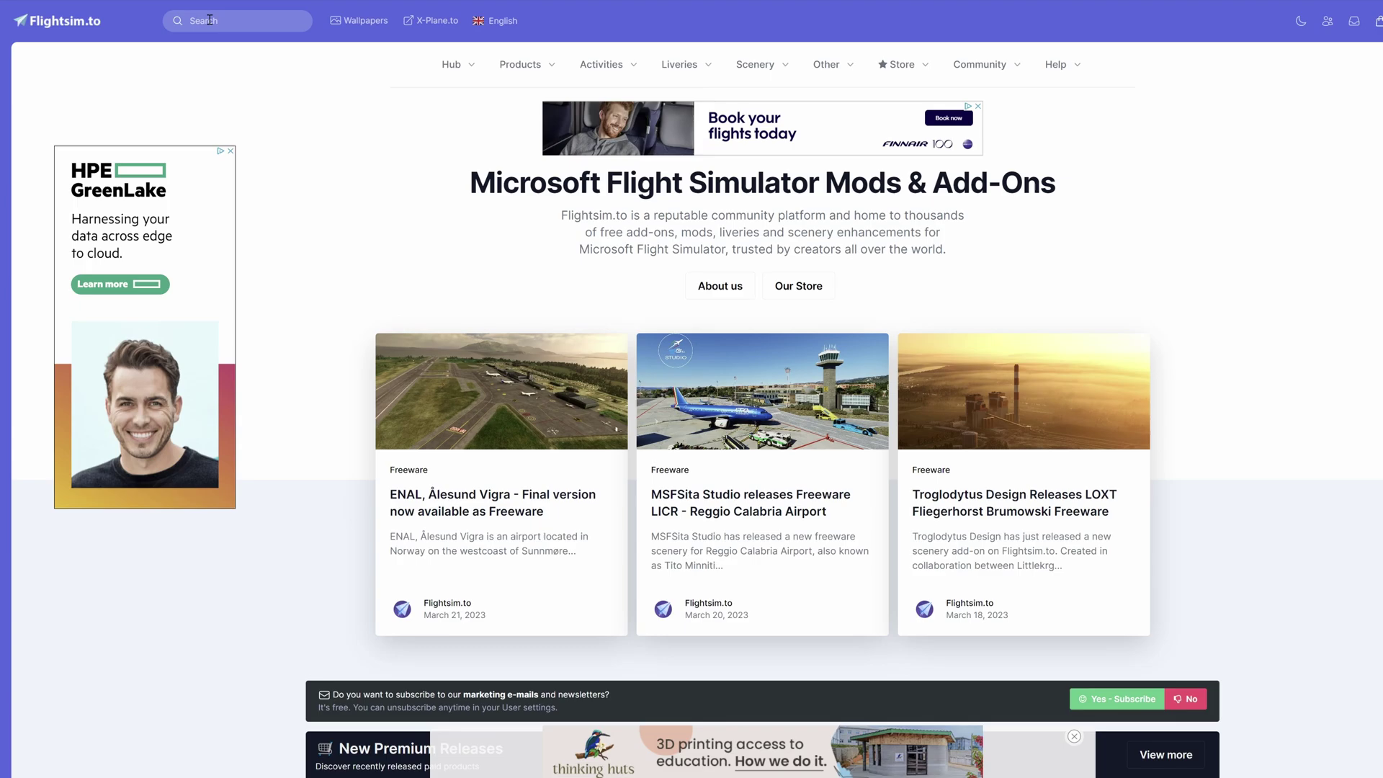
Search Flightsim.to for the mod author's uploads, dismiss the ad banner and scroll the results.
{"action": "type", "text": "bagd"}
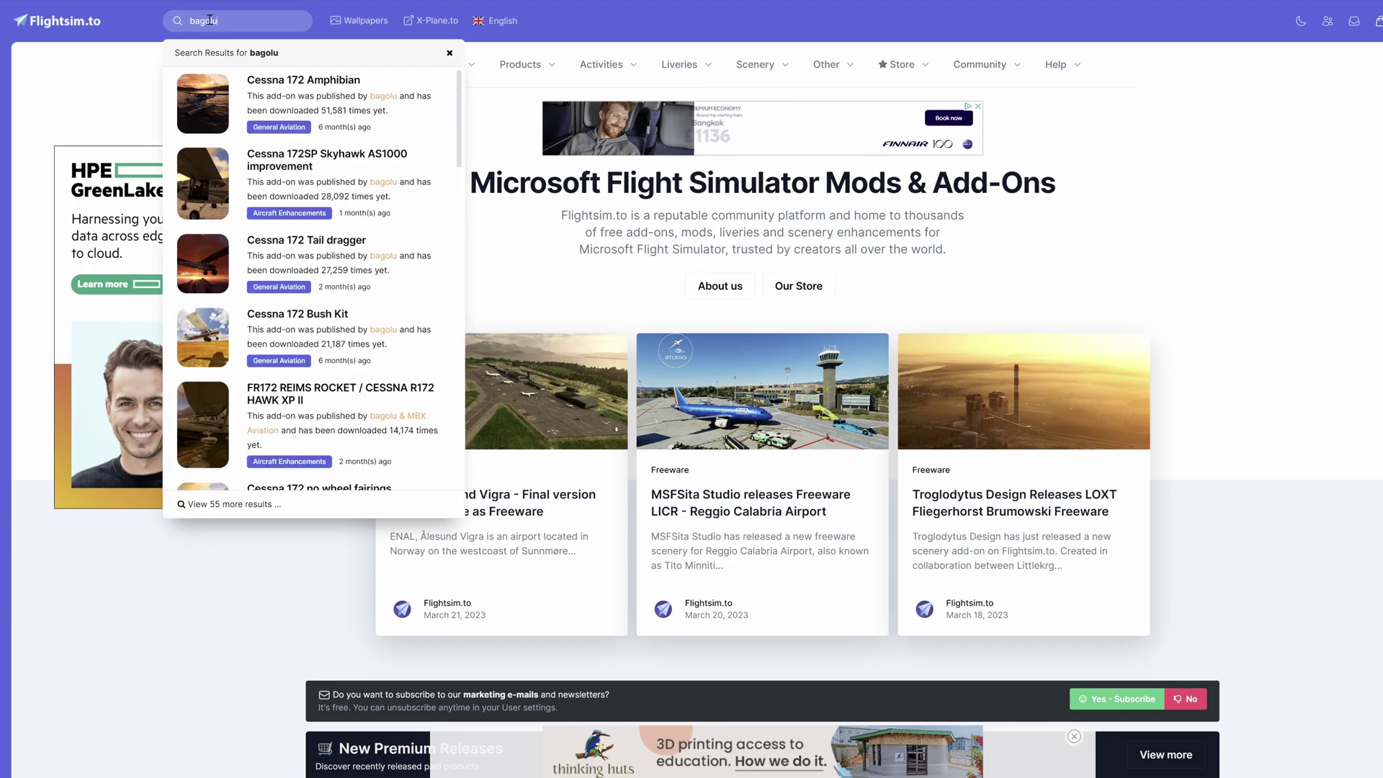
{"action": "key", "text": "Return"}
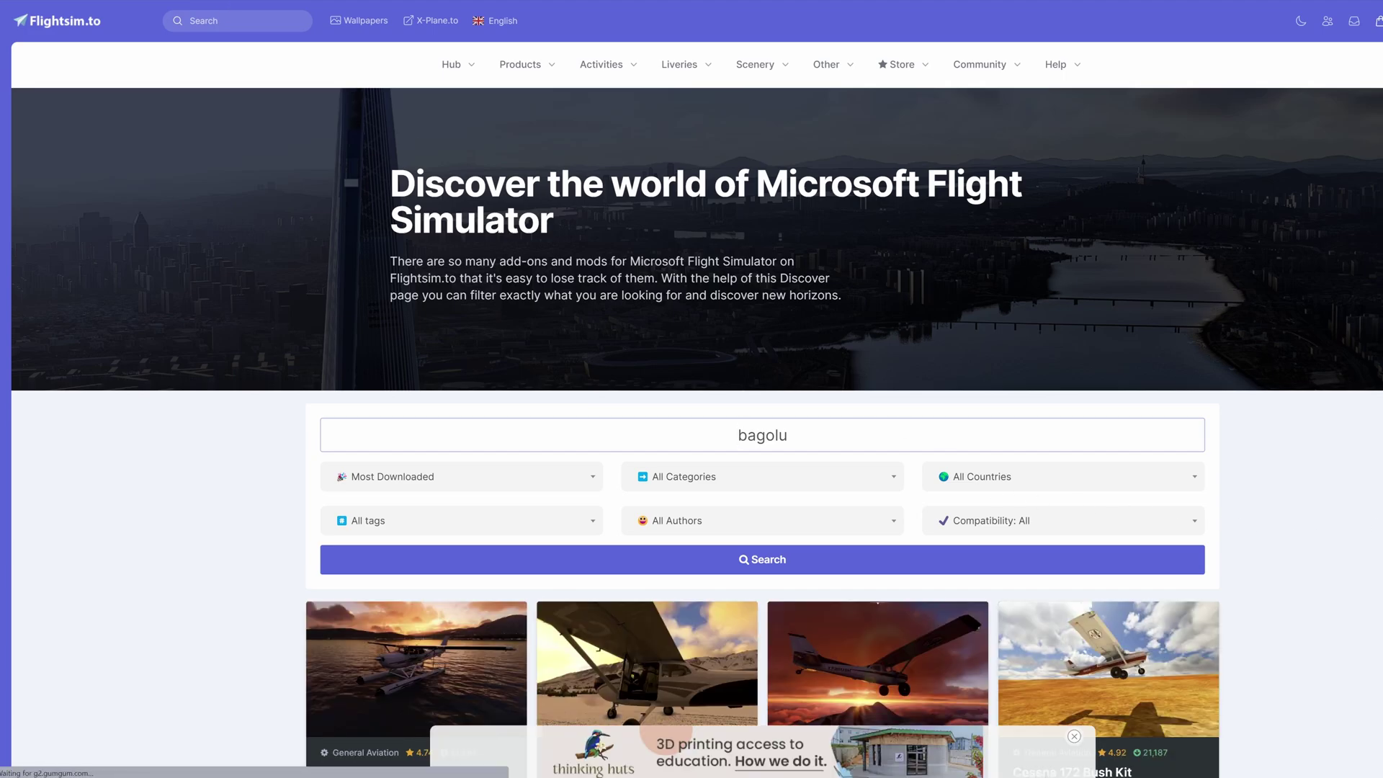
{"action": "scroll", "coordinate": [1303, 608], "scroll_direction": "down", "scroll_amount": 3}
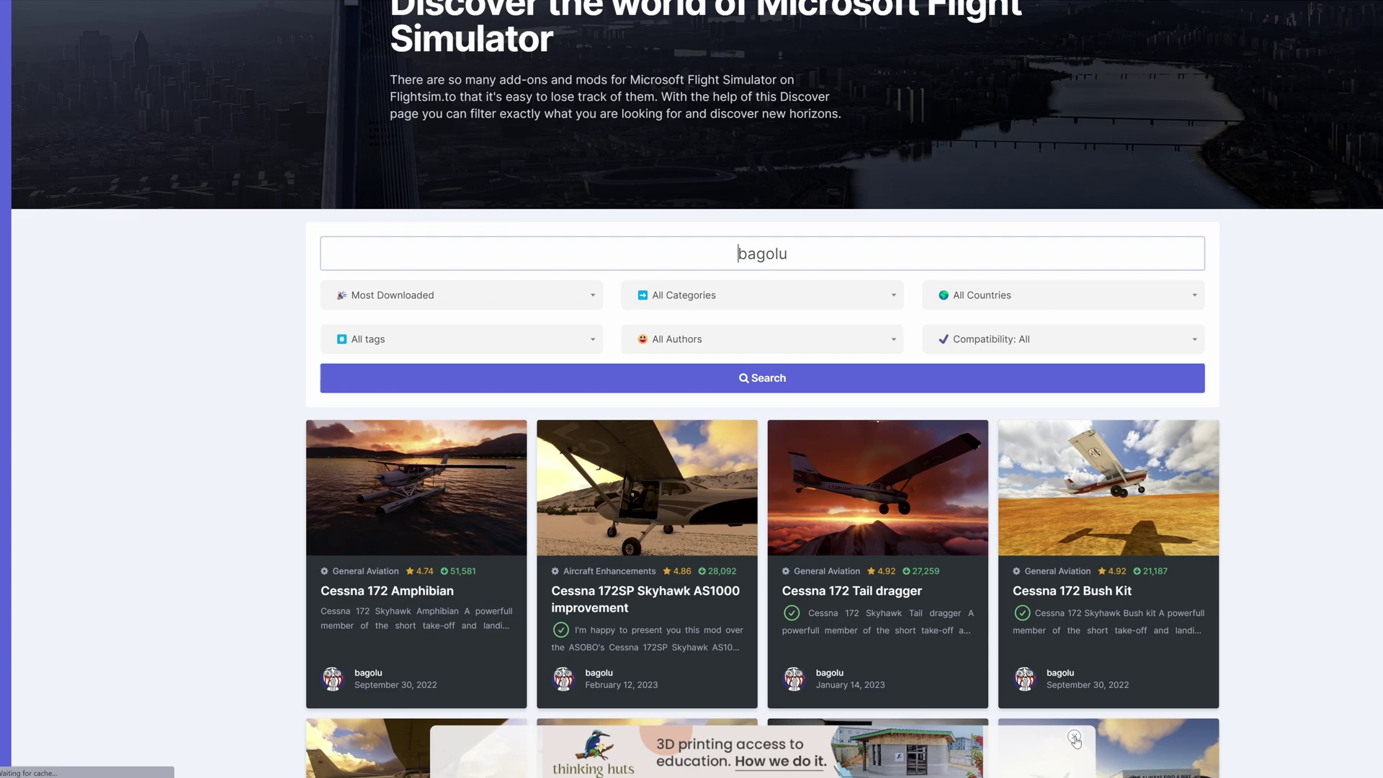
{"action": "left_click", "coordinate": [1074, 738]}
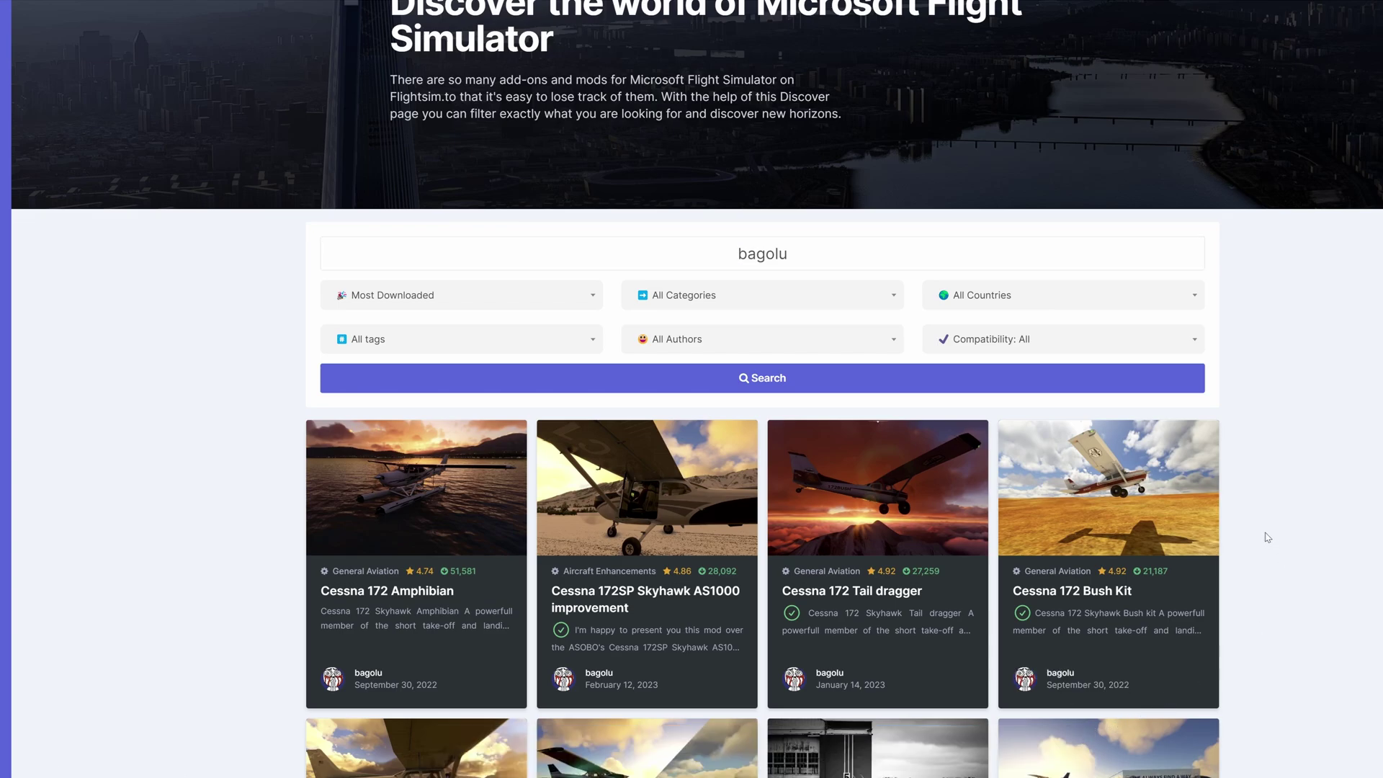
{"action": "scroll", "coordinate": [1268, 538], "scroll_direction": "down", "scroll_amount": 8}
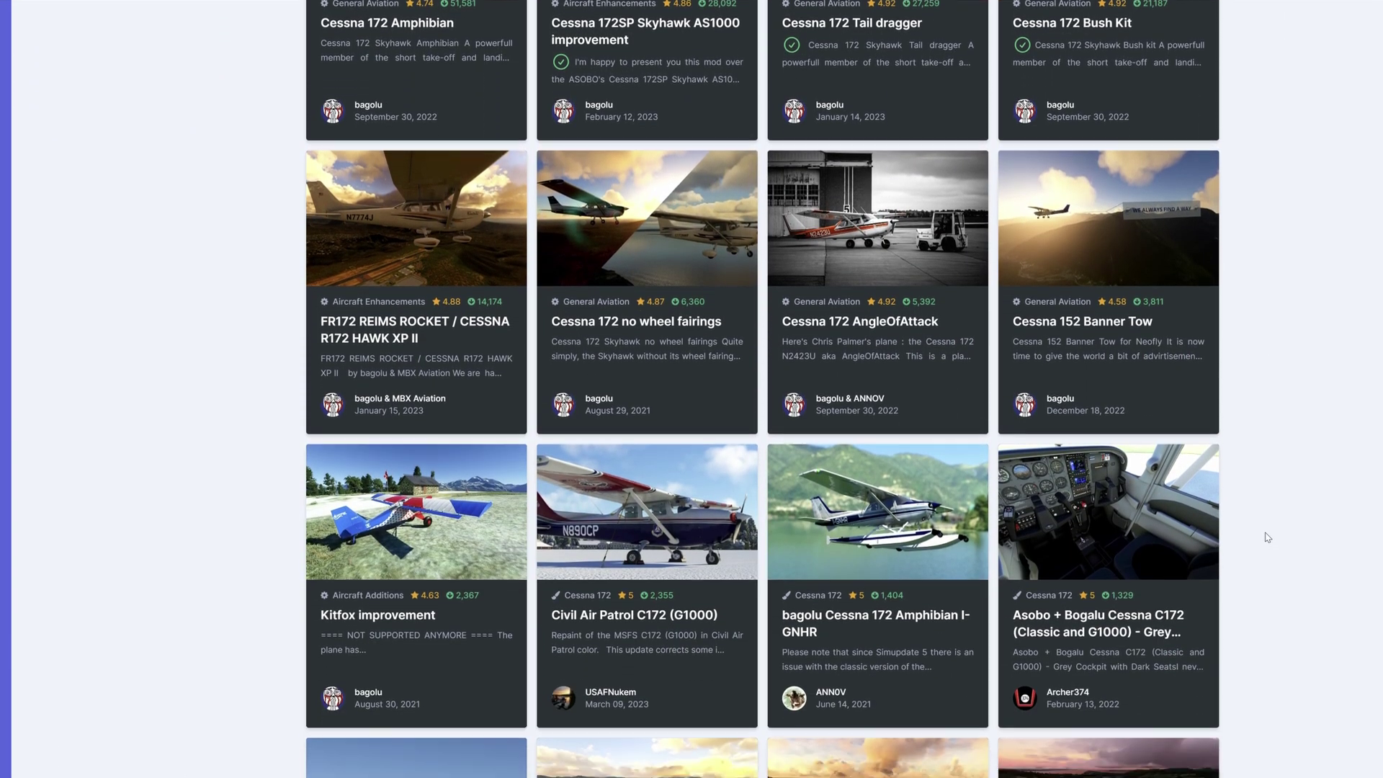
{"action": "scroll", "coordinate": [1268, 537], "scroll_direction": "down", "scroll_amount": 3}
{"action": "scroll", "coordinate": [1267, 537], "scroll_direction": "up", "scroll_amount": 4}
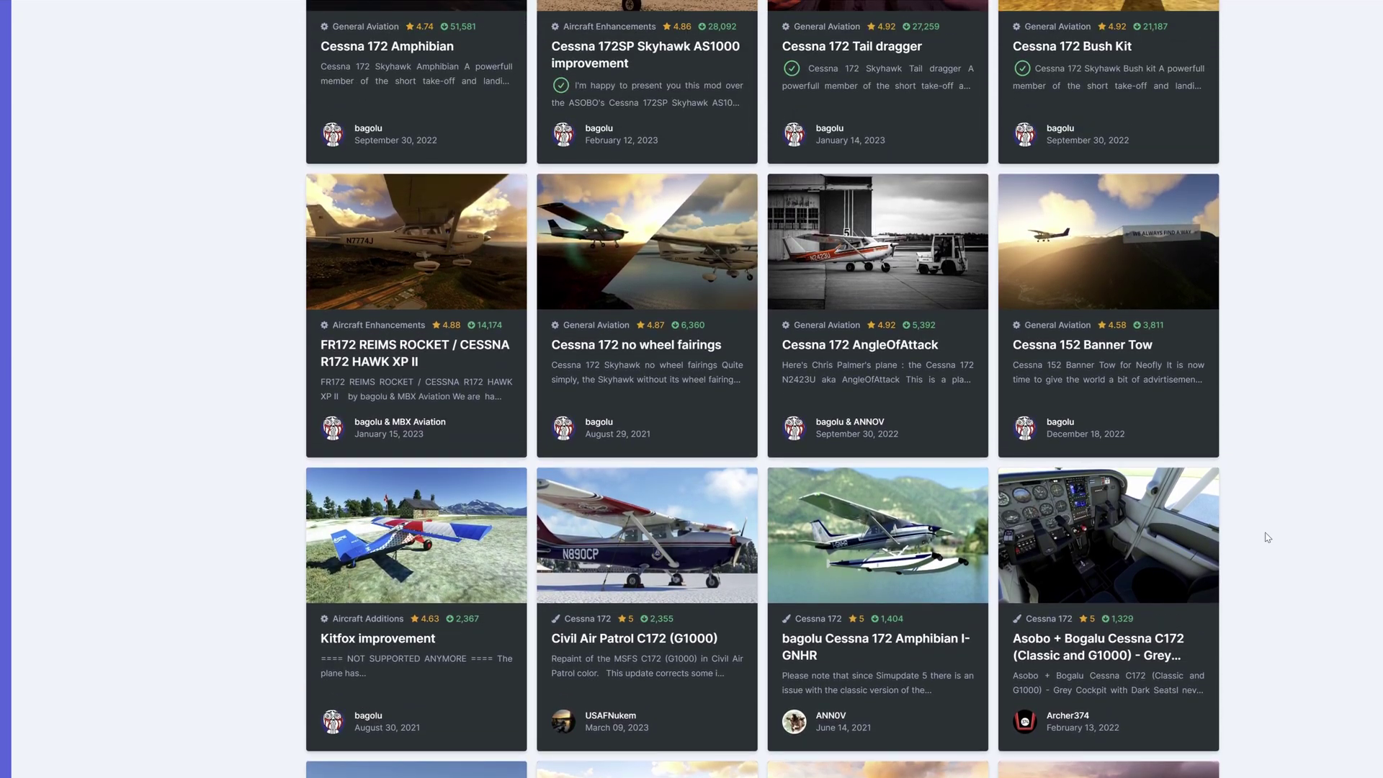
{"action": "scroll", "coordinate": [1267, 537], "scroll_direction": "up", "scroll_amount": 4}
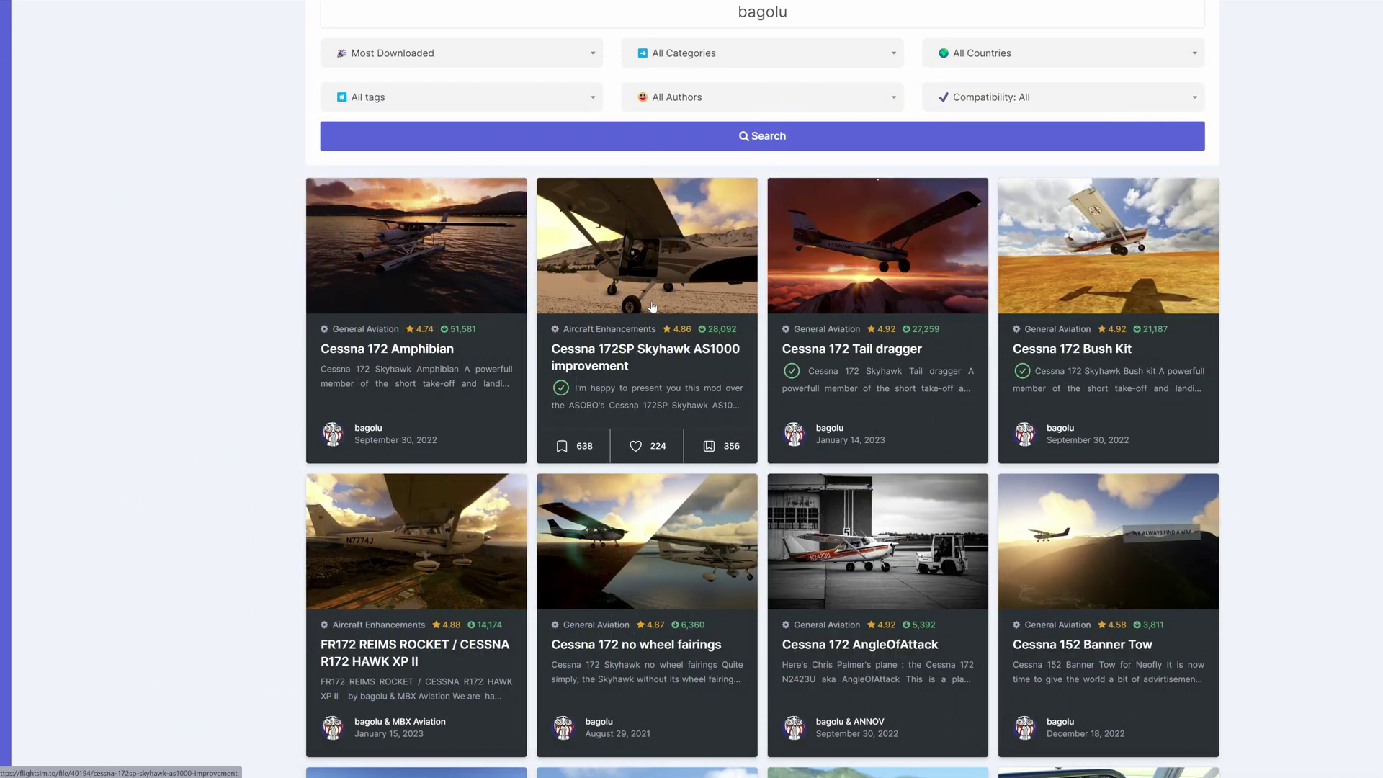
Open the Cessna 172SP Skyhawk AS1000 improvement mod page.
{"action": "left_click", "coordinate": [651, 301]}
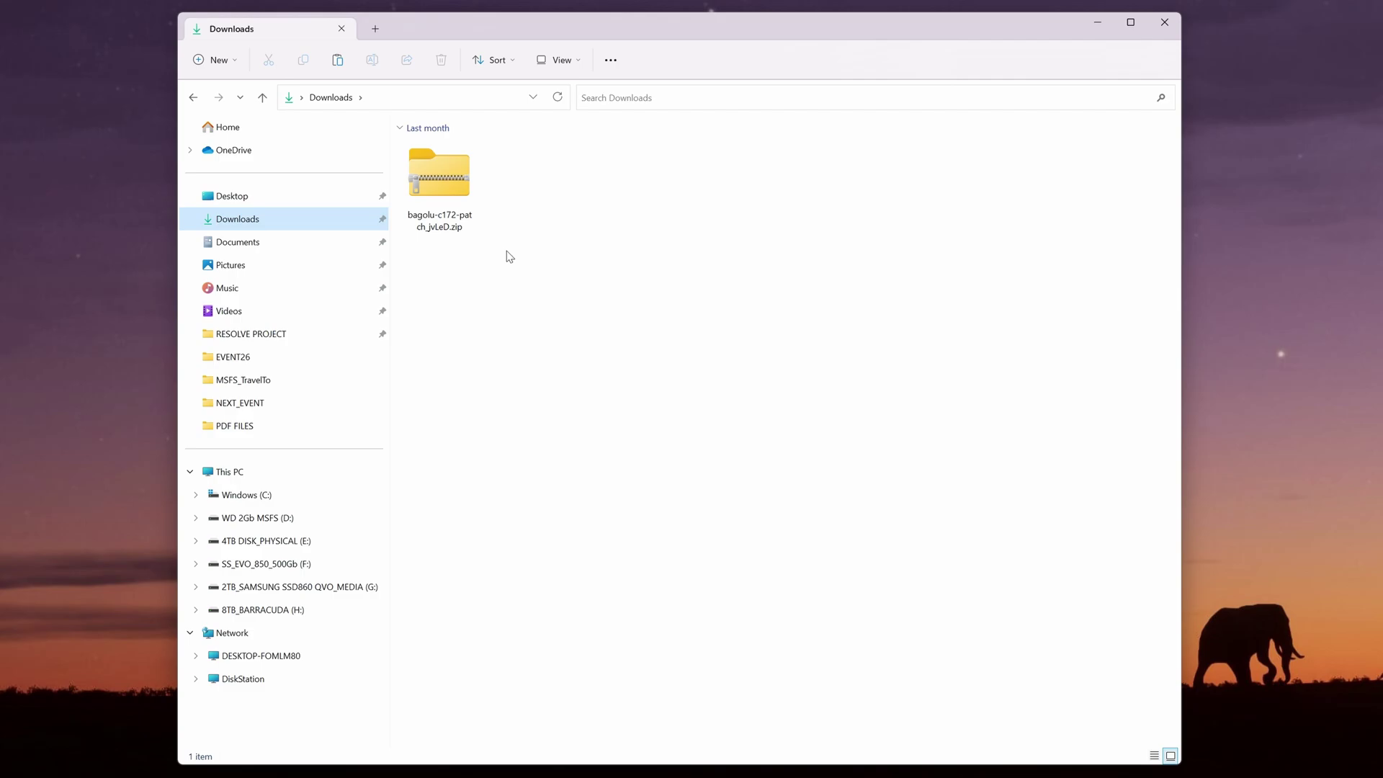
Copy the downloaded C172 patch zip and go into MS_172_MODBYBAG on drive E: to paste it.
{"action": "right_click", "coordinate": [445, 180]}
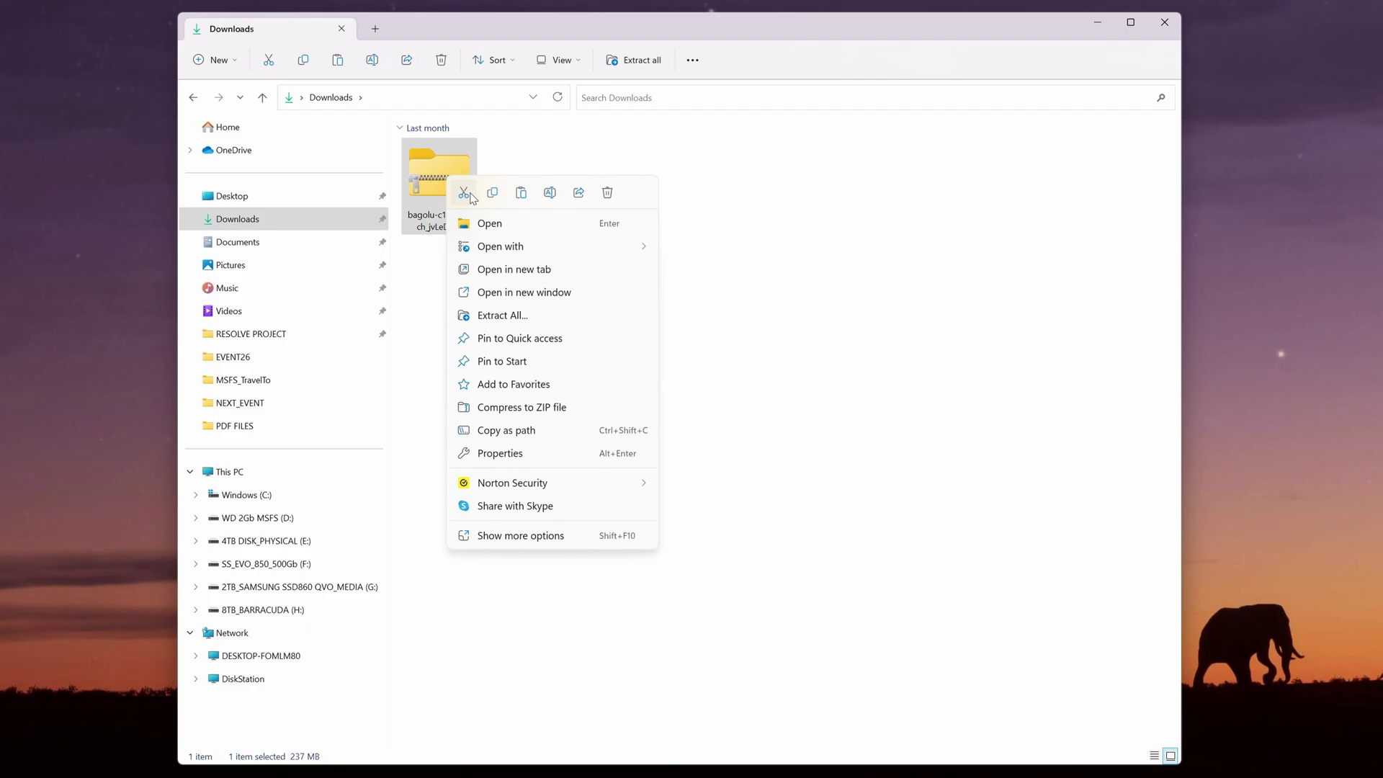
{"action": "left_click", "coordinate": [493, 194]}
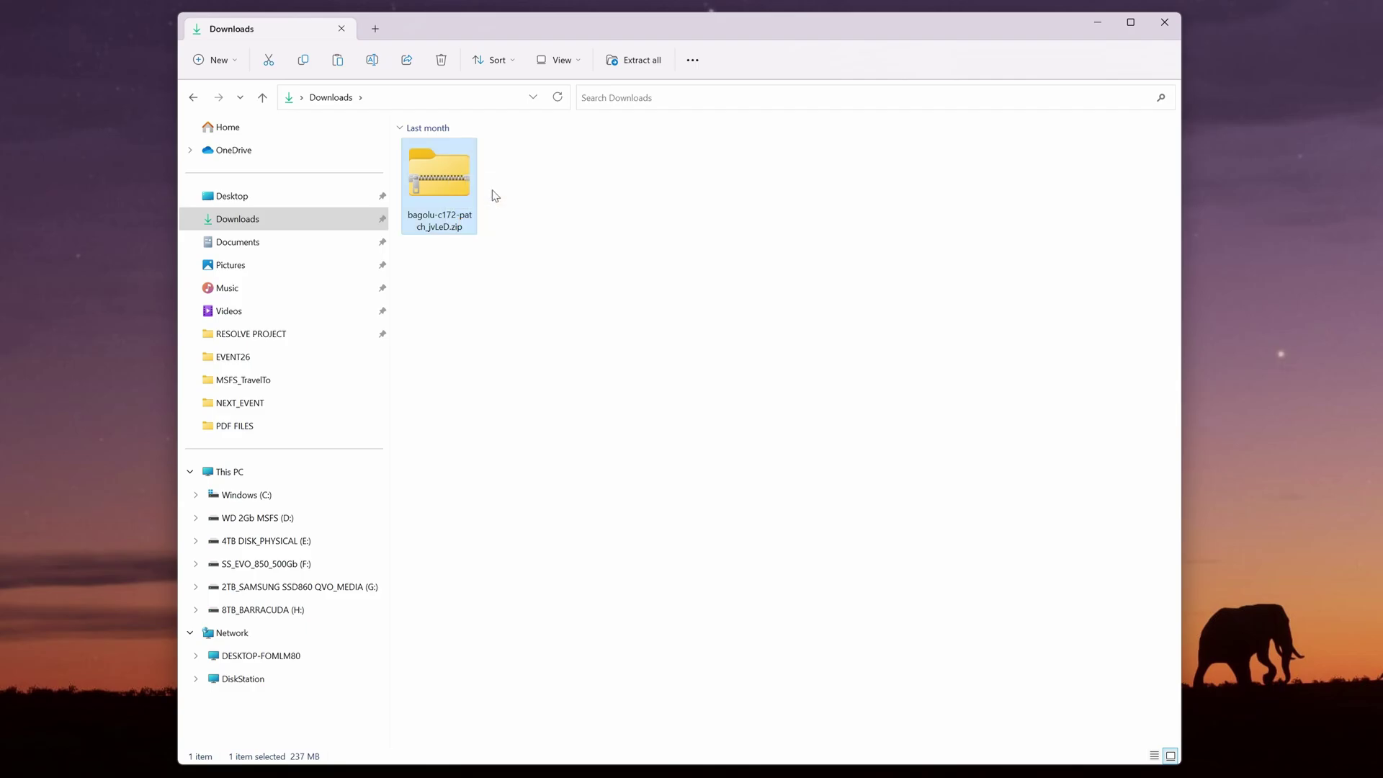
{"action": "left_click", "coordinate": [298, 545]}
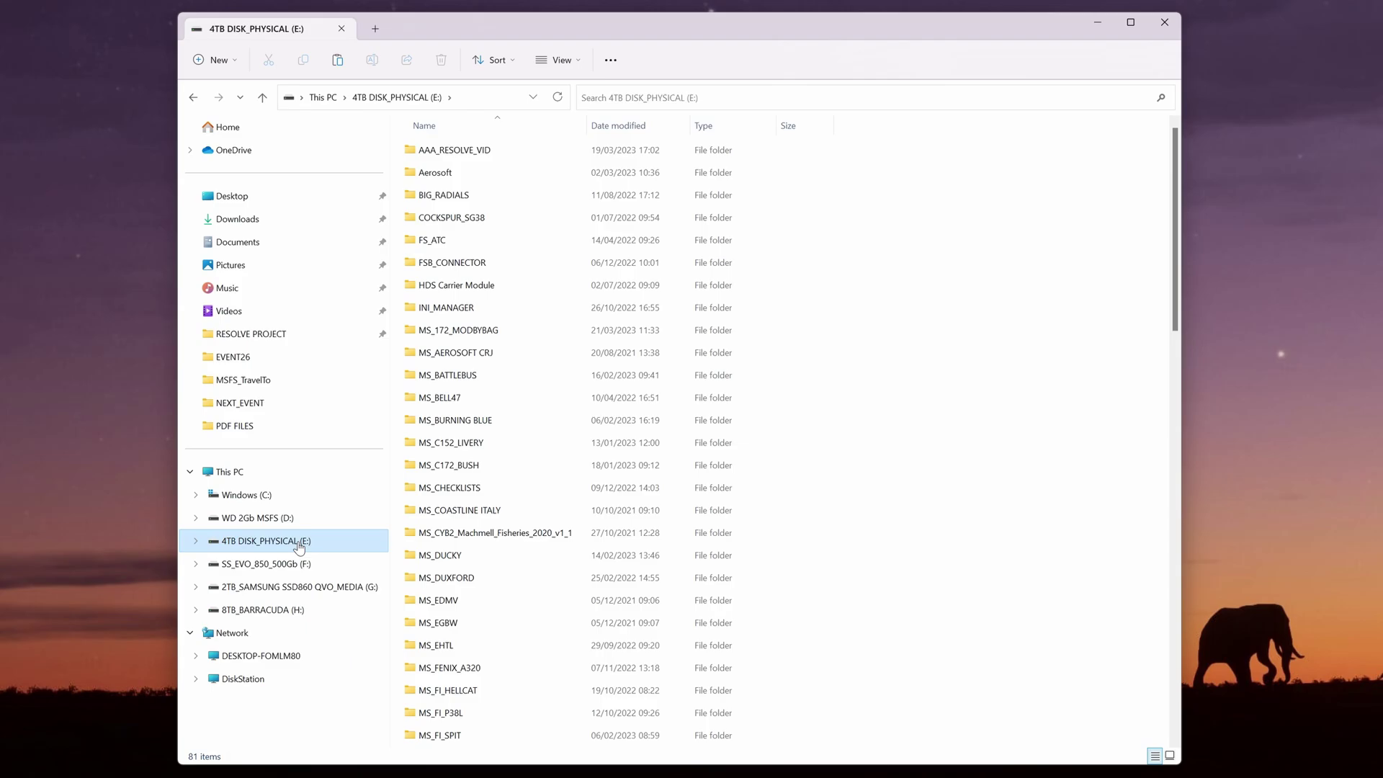
{"action": "left_click", "coordinate": [451, 333]}
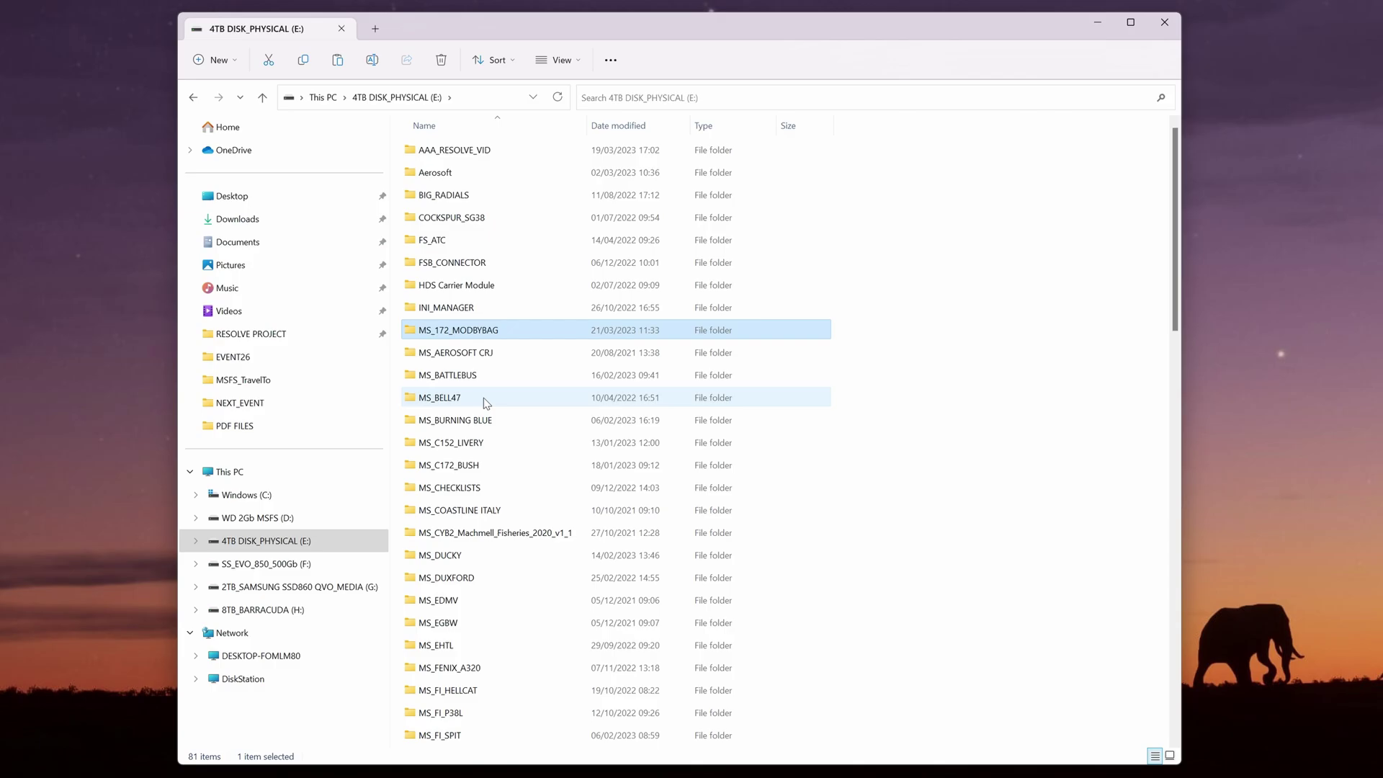
{"action": "double_click", "coordinate": [416, 333]}
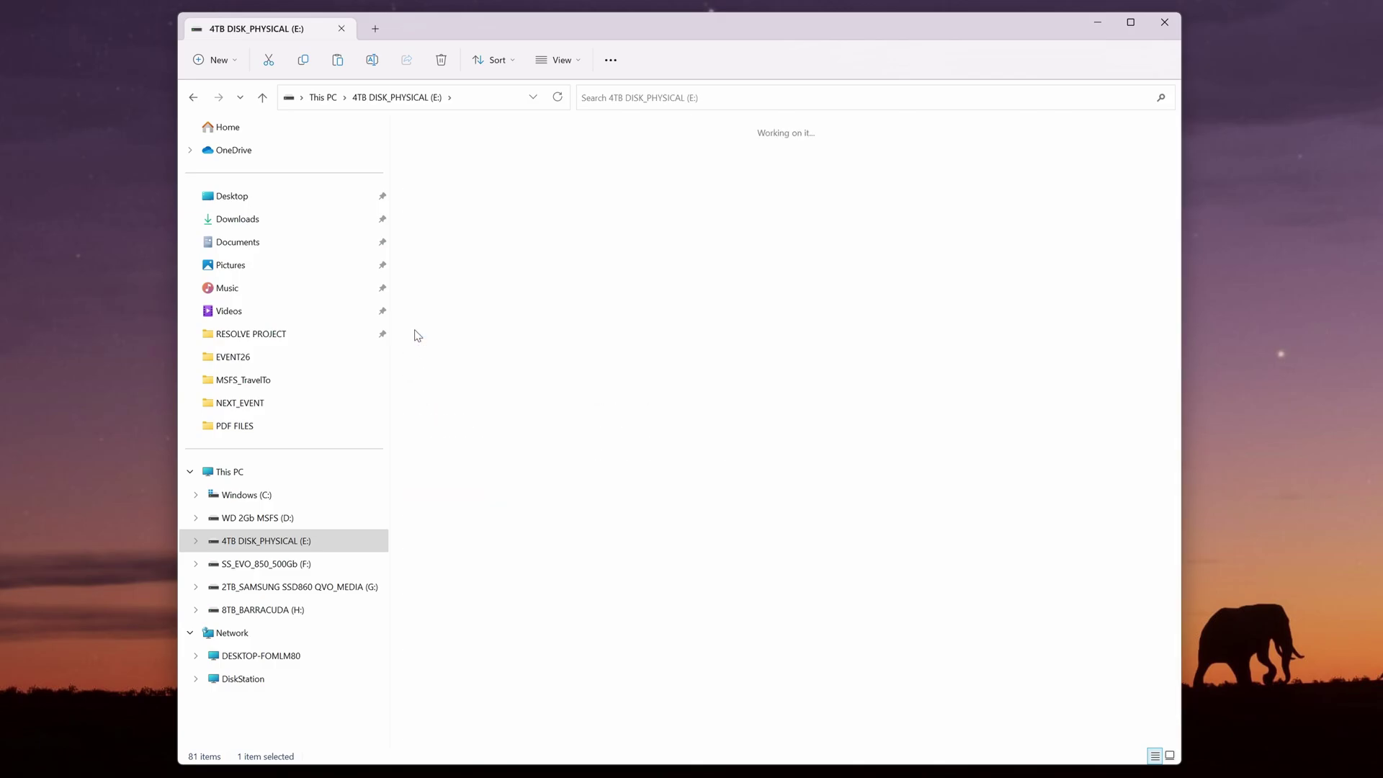
{"action": "right_click", "coordinate": [518, 197]}
Paste the zip and extract bagolu-c172-patch_jvLeD.zip into its suggested same-name folder.
{"action": "left_click", "coordinate": [537, 210]}
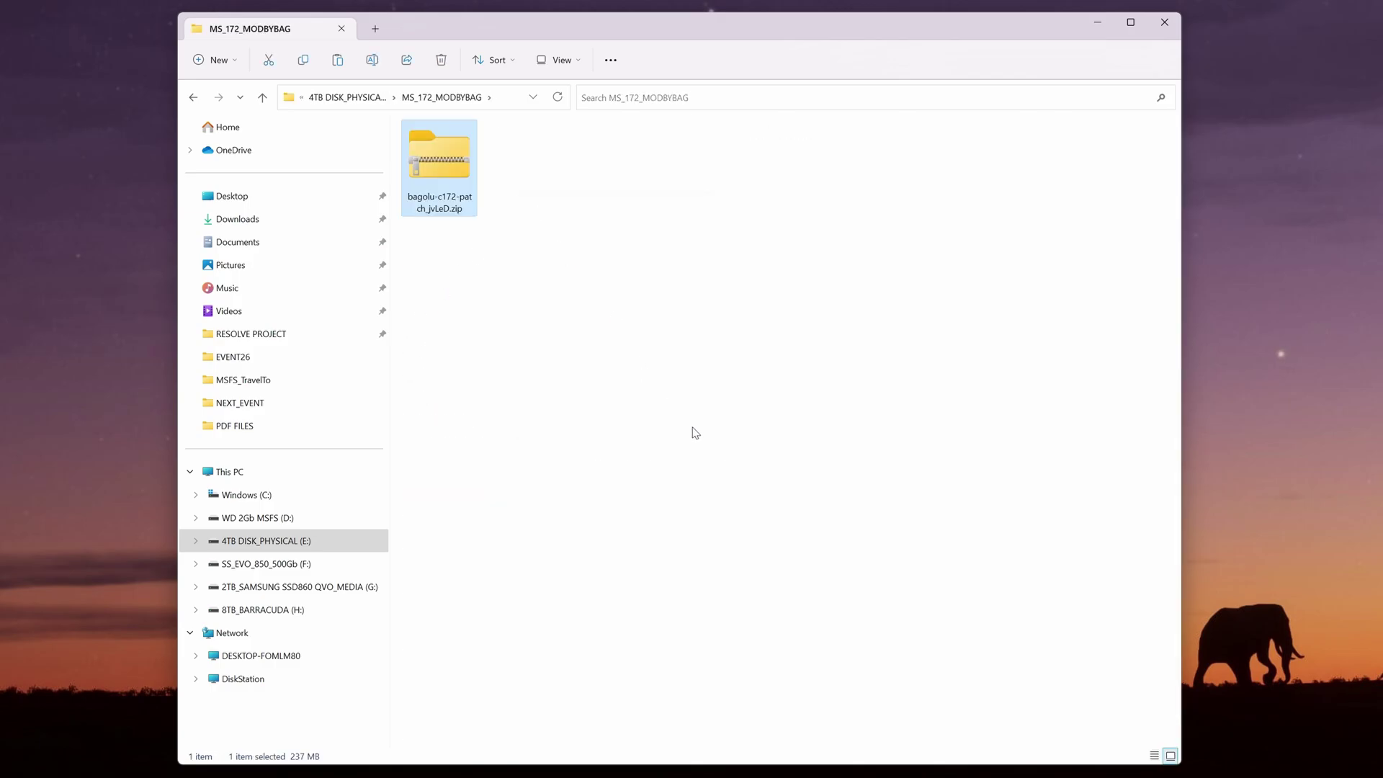
{"action": "right_click", "coordinate": [443, 156]}
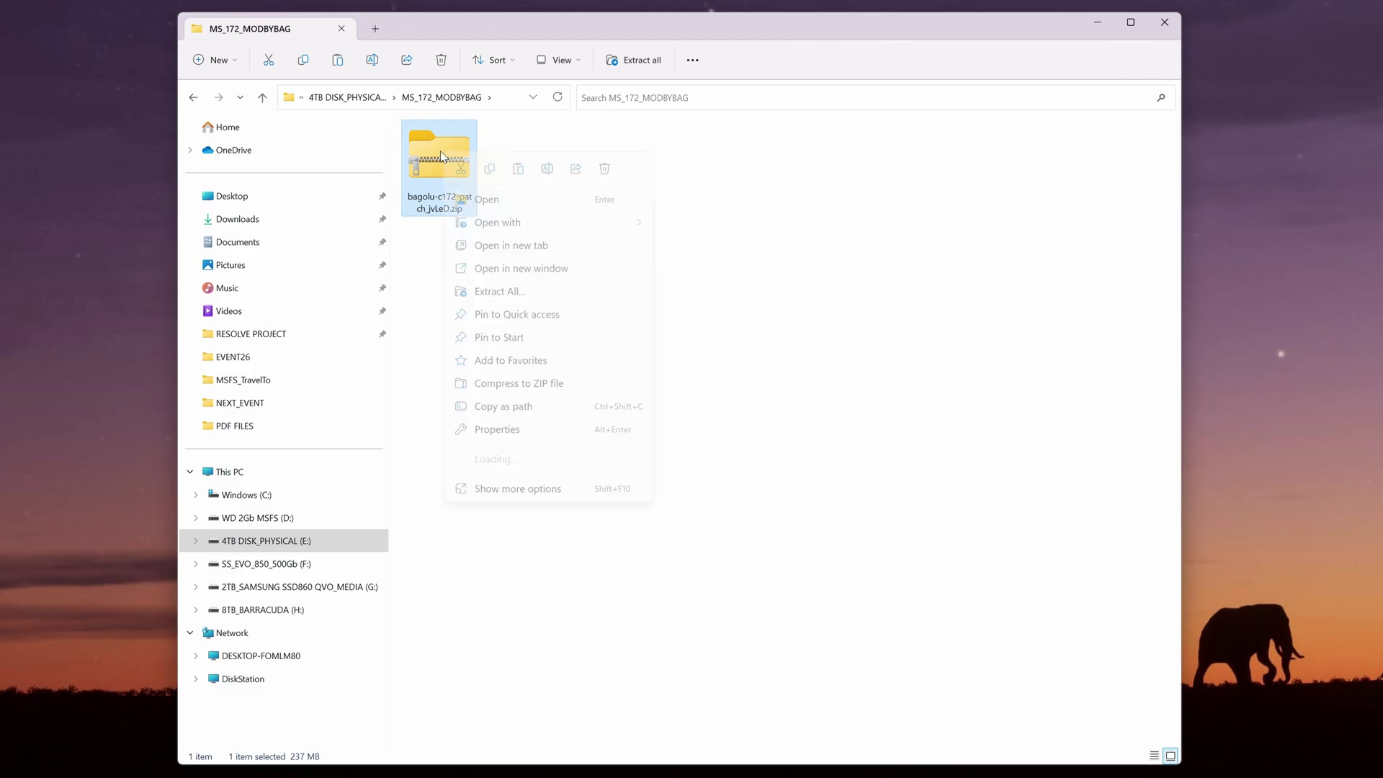
{"action": "left_click", "coordinate": [502, 291]}
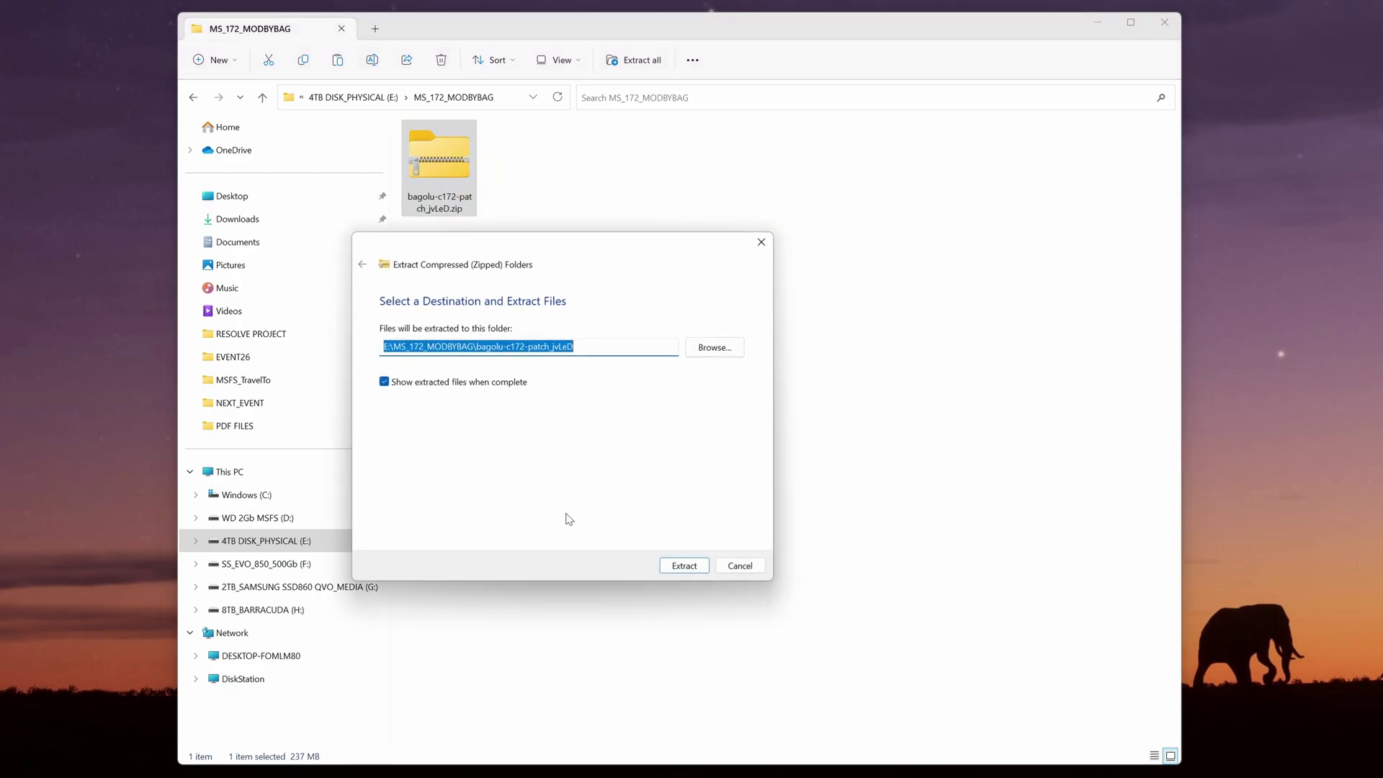
{"action": "left_click", "coordinate": [687, 567]}
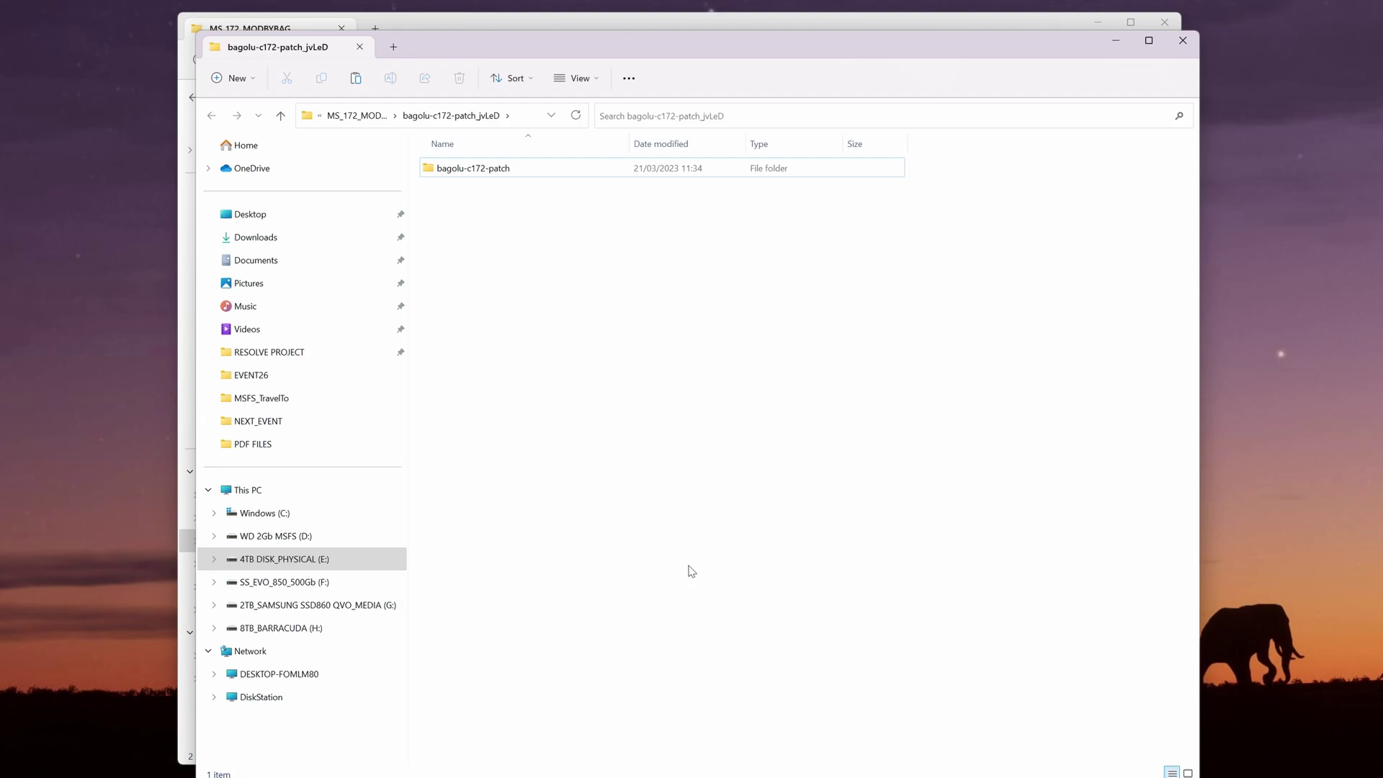
Inspect the inner bagolu-c172-patch folder inside the extracted bagolu-c172-patch_jvLeD folder.
{"action": "left_click", "coordinate": [358, 116]}
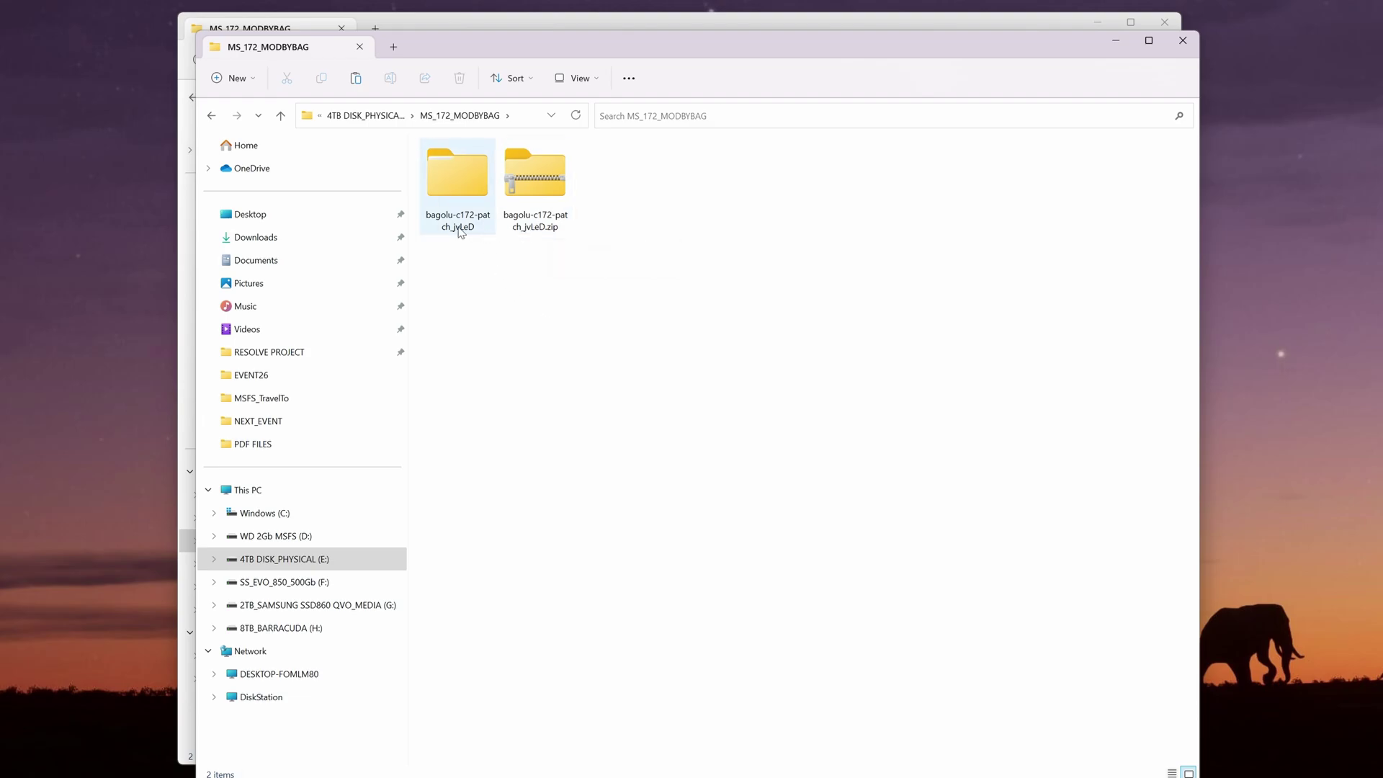
{"action": "double_click", "coordinate": [456, 186]}
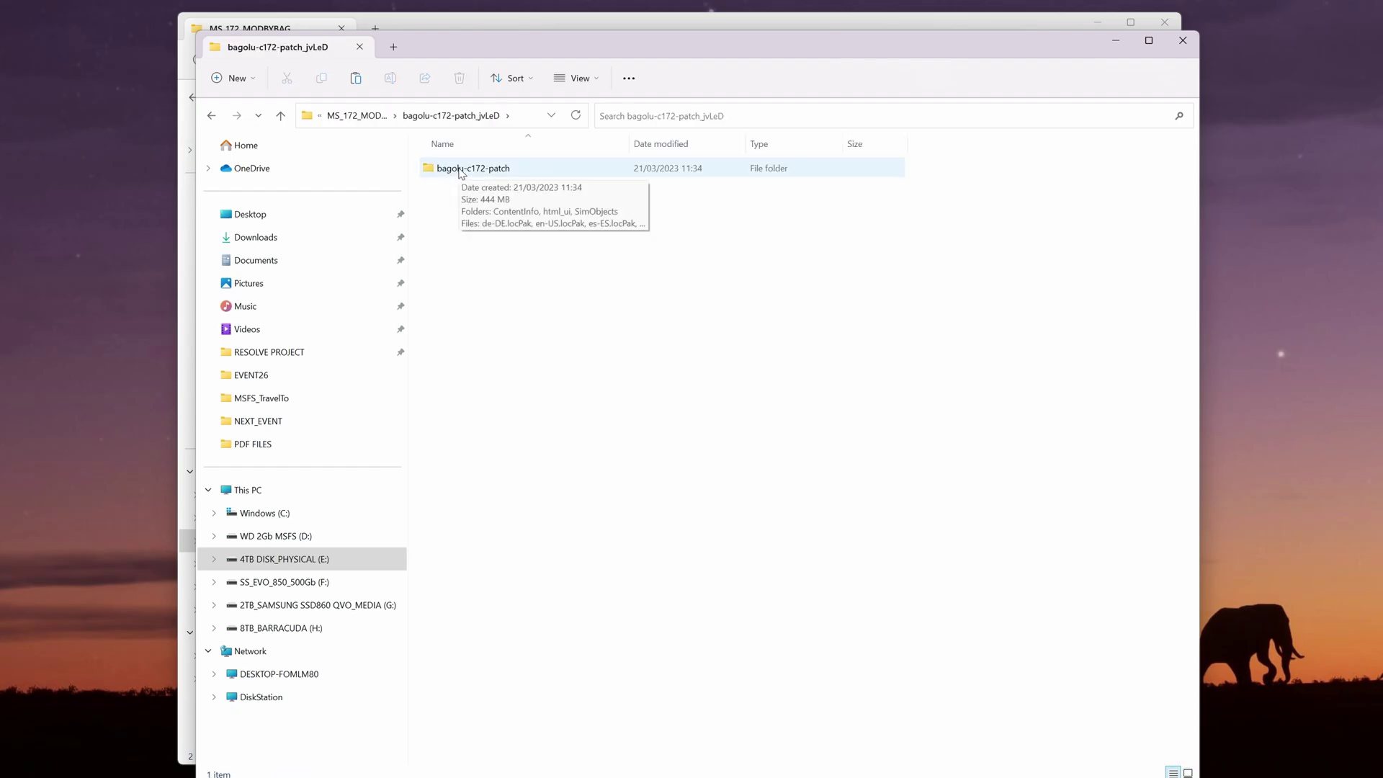
{"action": "double_click", "coordinate": [461, 170]}
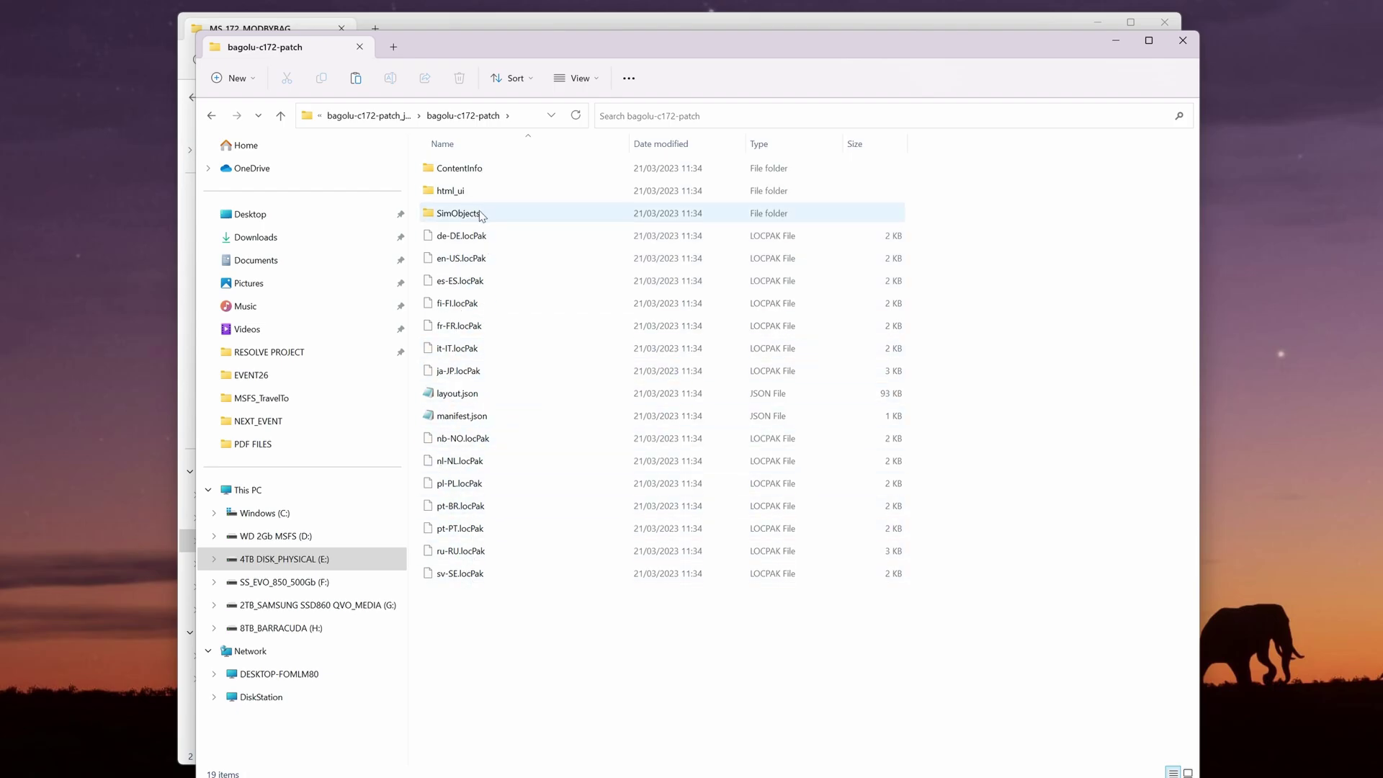
{"action": "left_click", "coordinate": [211, 115]}
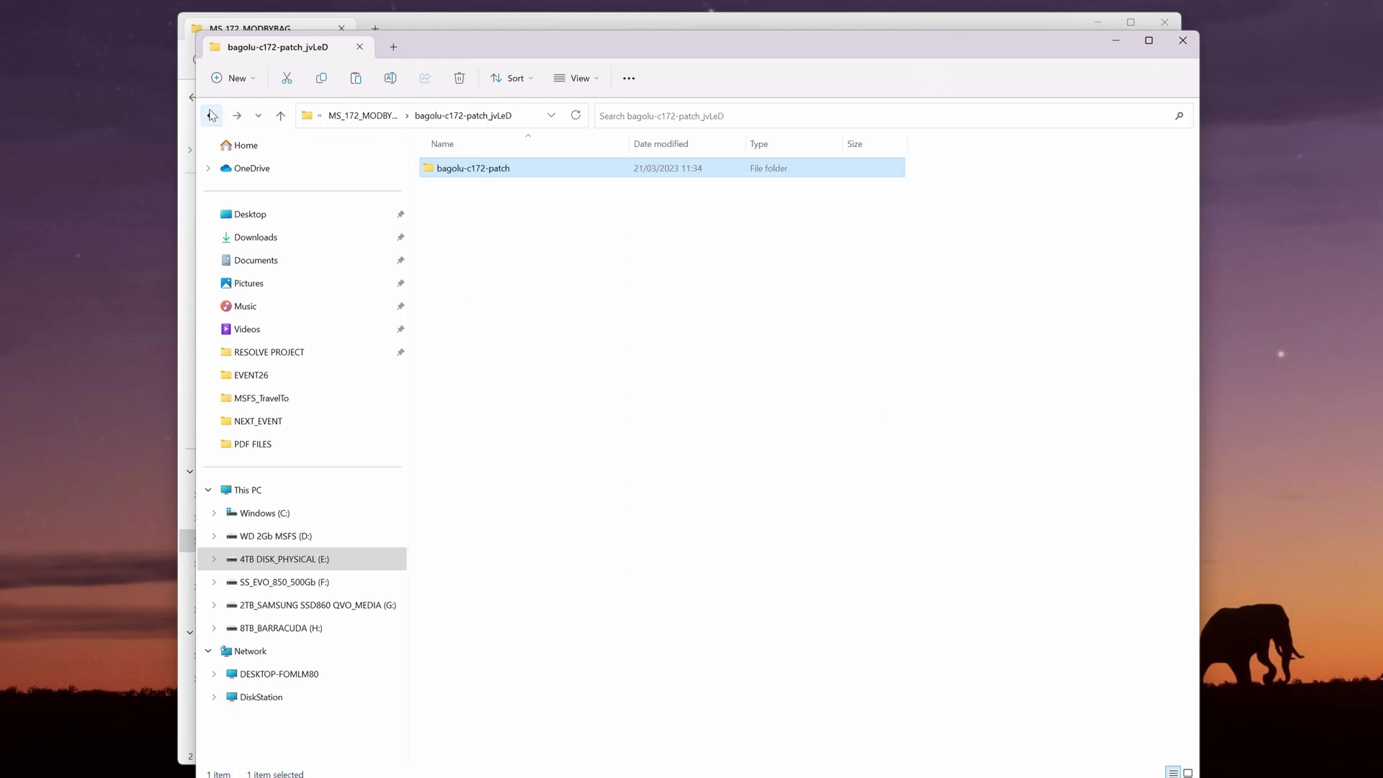
{"action": "left_click", "coordinate": [211, 116]}
Recheck the inner bagolu-c172-patch folder, then copy it from the extracted parent folder.
{"action": "left_click", "coordinate": [497, 305]}
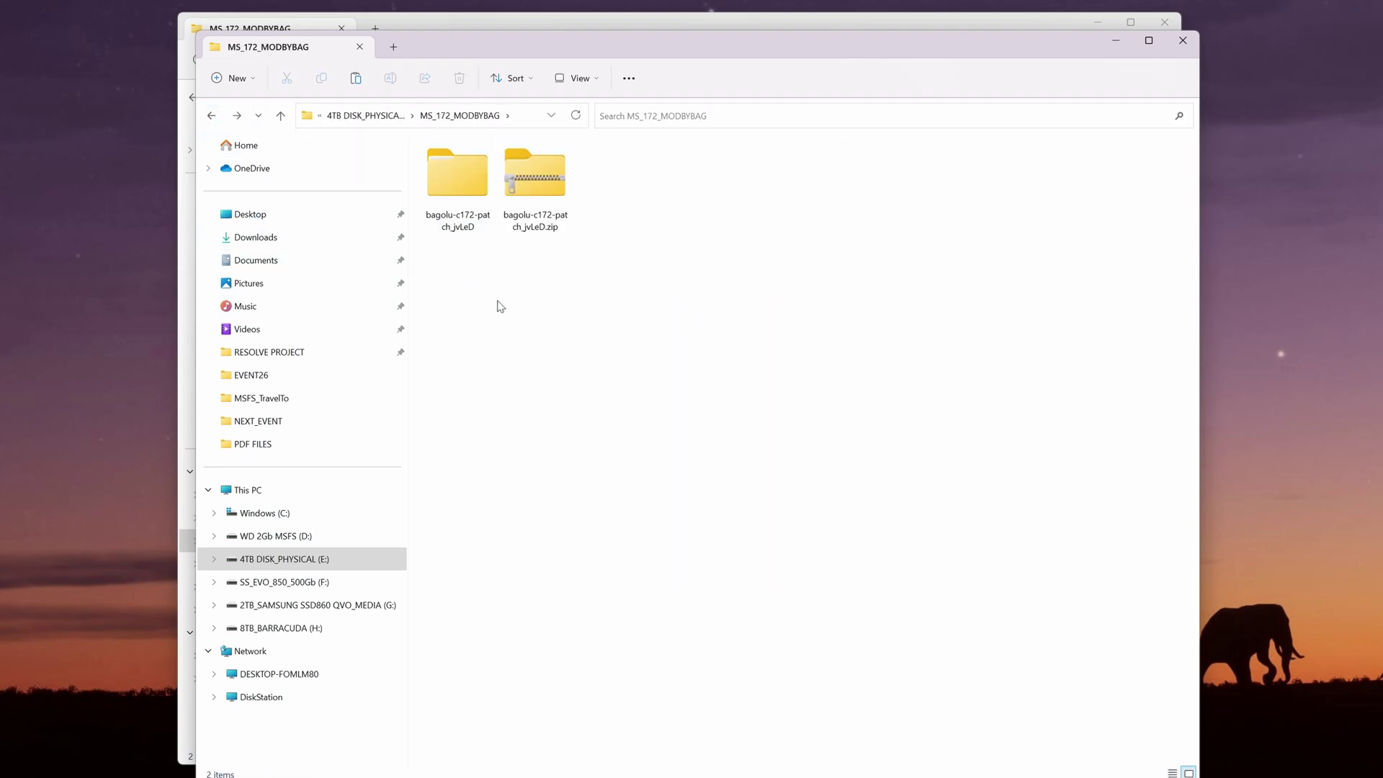
{"action": "left_click", "coordinate": [453, 183]}
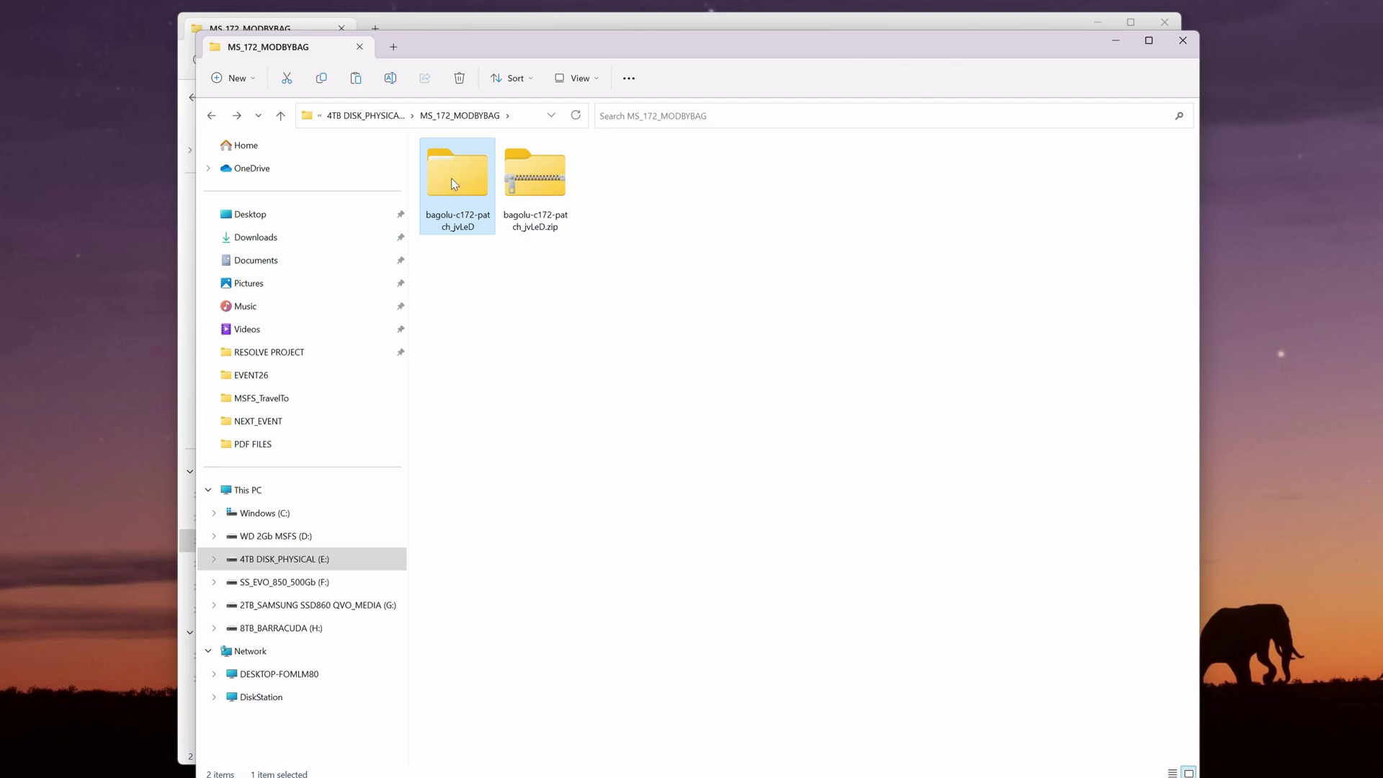
{"action": "double_click", "coordinate": [452, 181]}
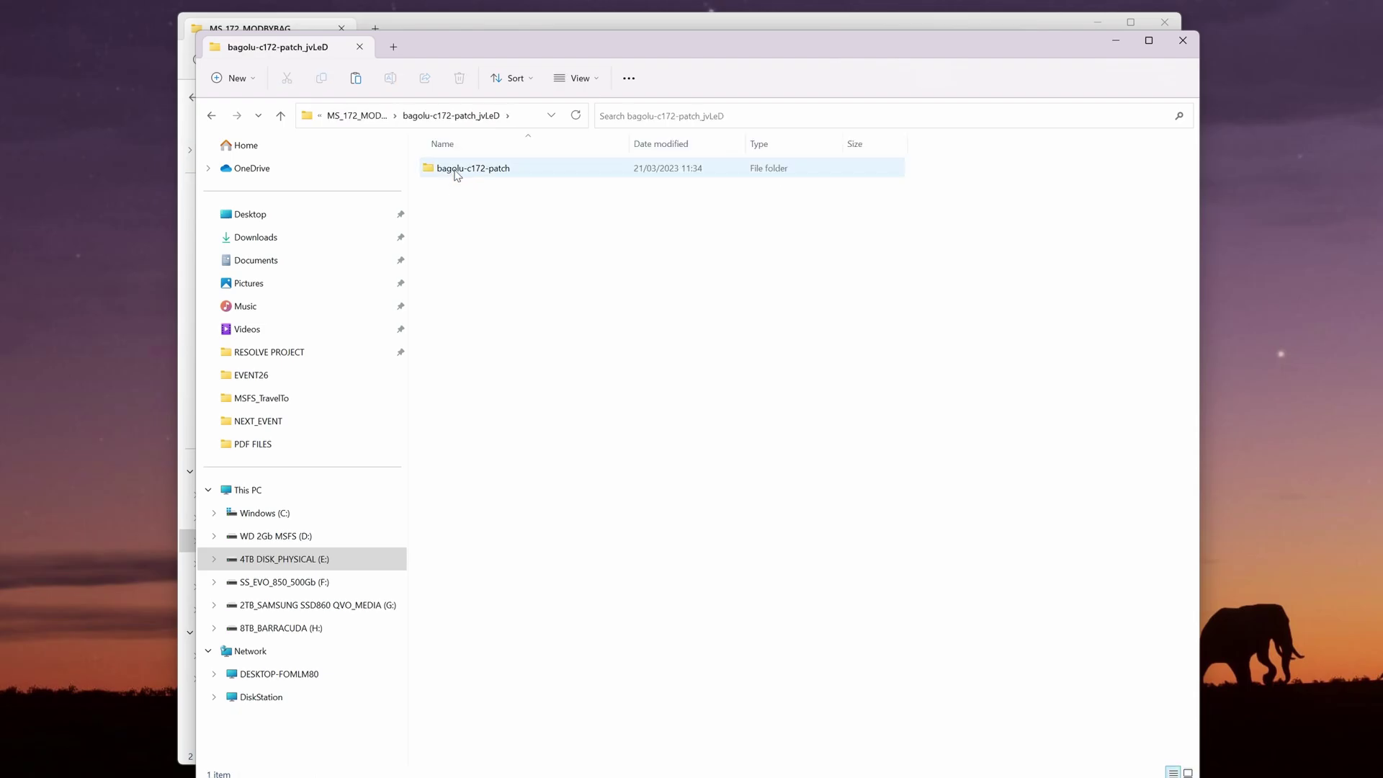
{"action": "left_click", "coordinate": [456, 173]}
{"action": "double_click", "coordinate": [455, 172]}
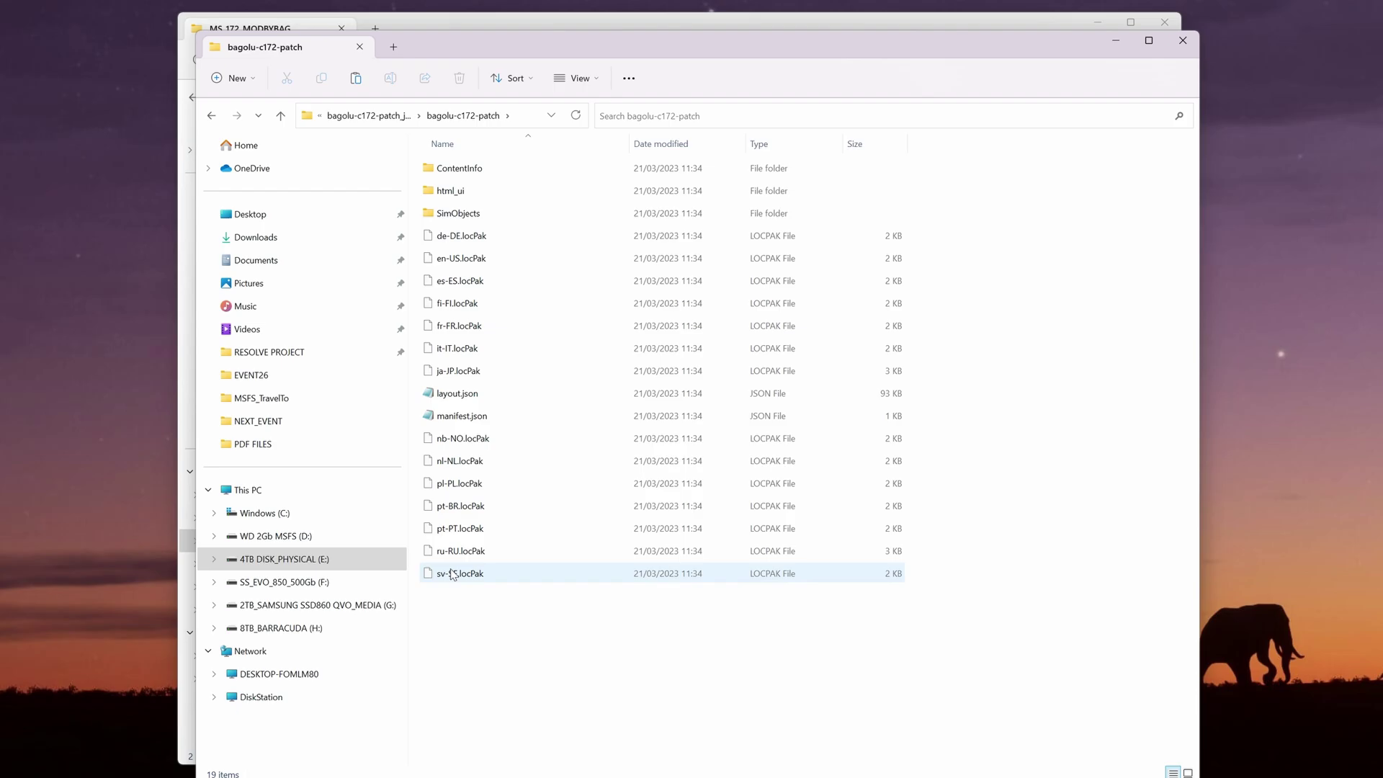
{"action": "left_click", "coordinate": [212, 116]}
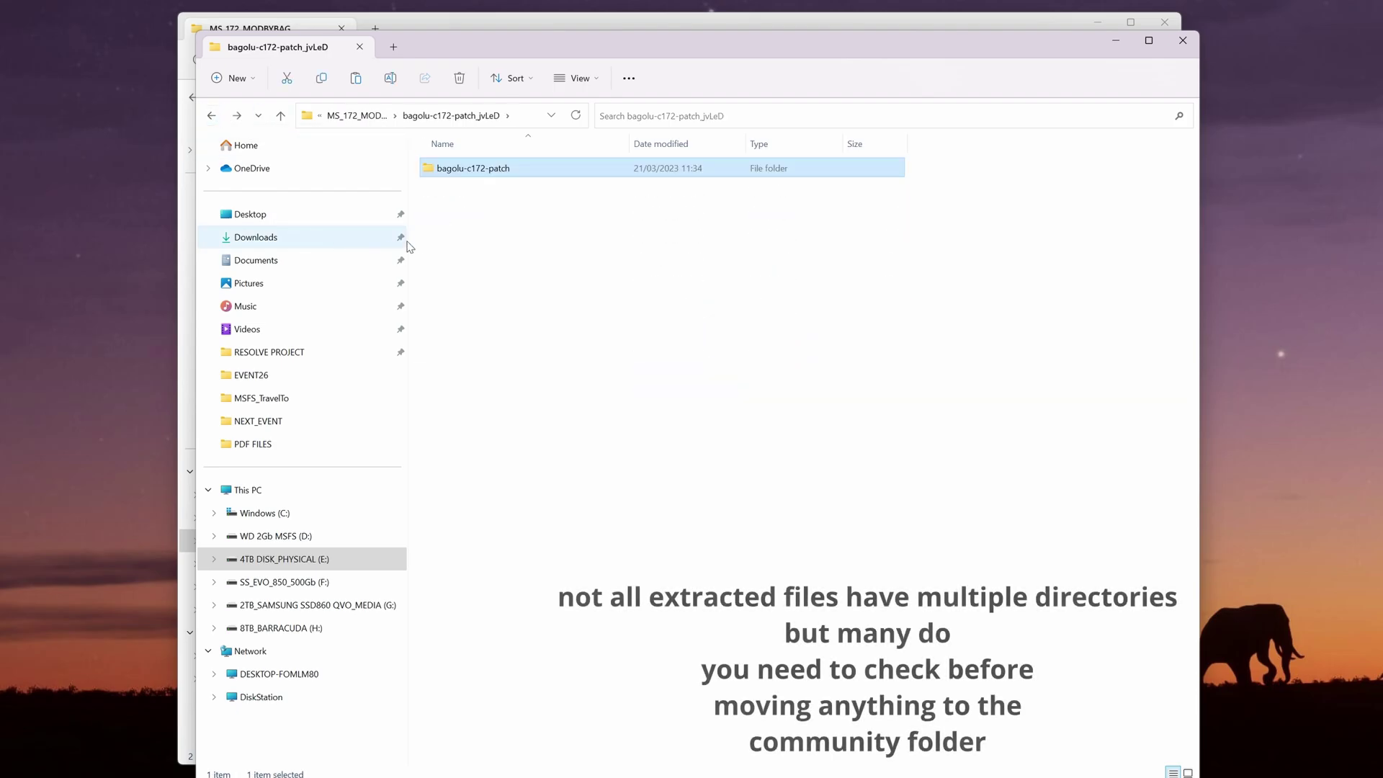
{"action": "right_click", "coordinate": [481, 171]}
{"action": "left_click", "coordinate": [529, 186]}
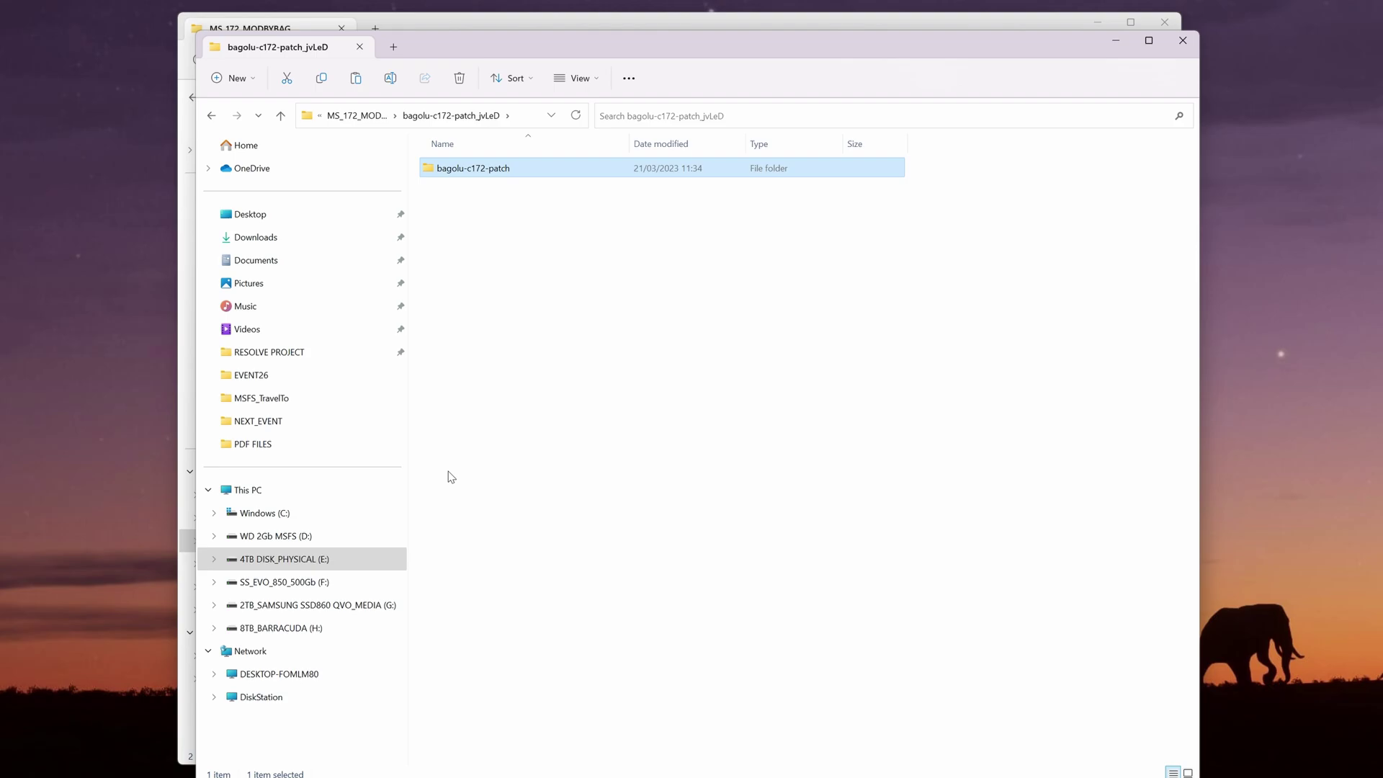
Paste the bagolu-c172-patch folder into D:\MSFS\Community with Ctrl+V.
{"action": "left_click", "coordinate": [303, 536]}
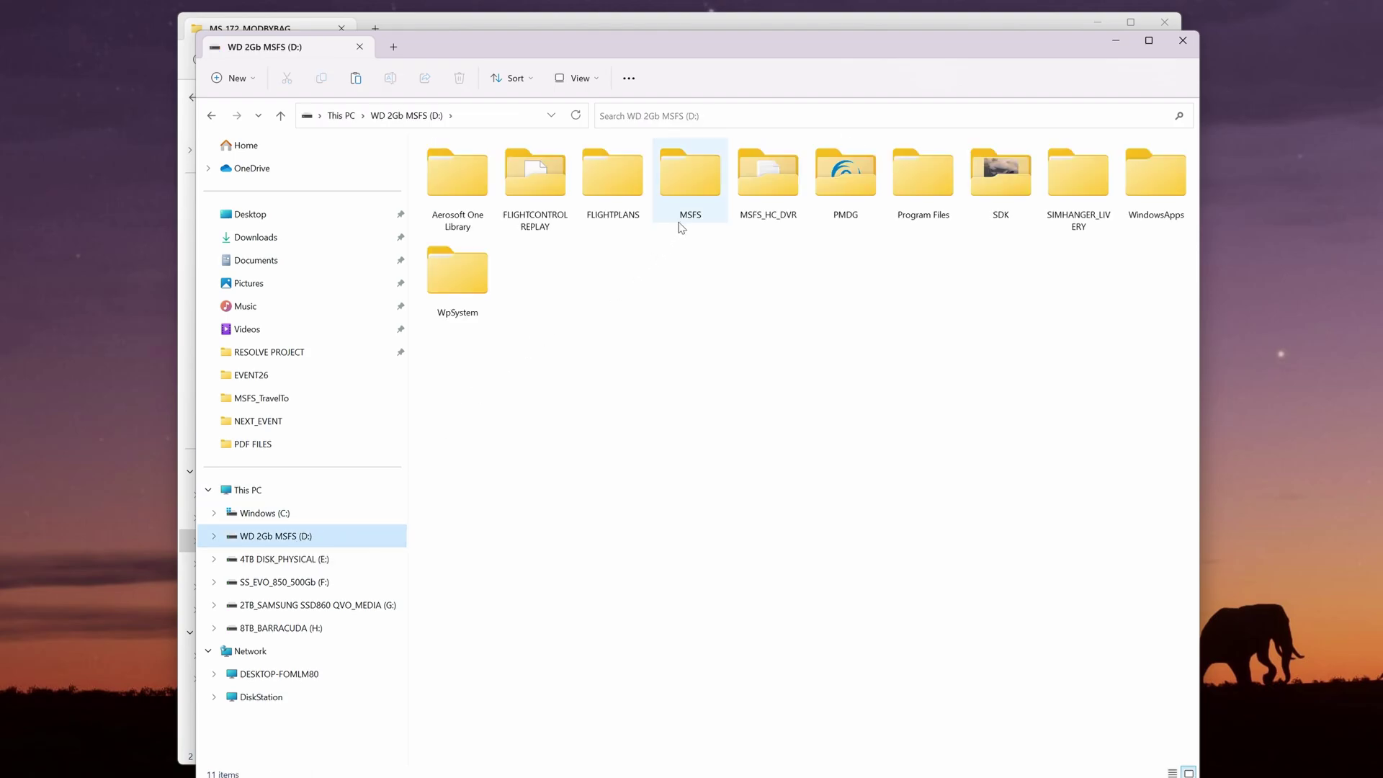
{"action": "double_click", "coordinate": [689, 187]}
{"action": "double_click", "coordinate": [550, 167]}
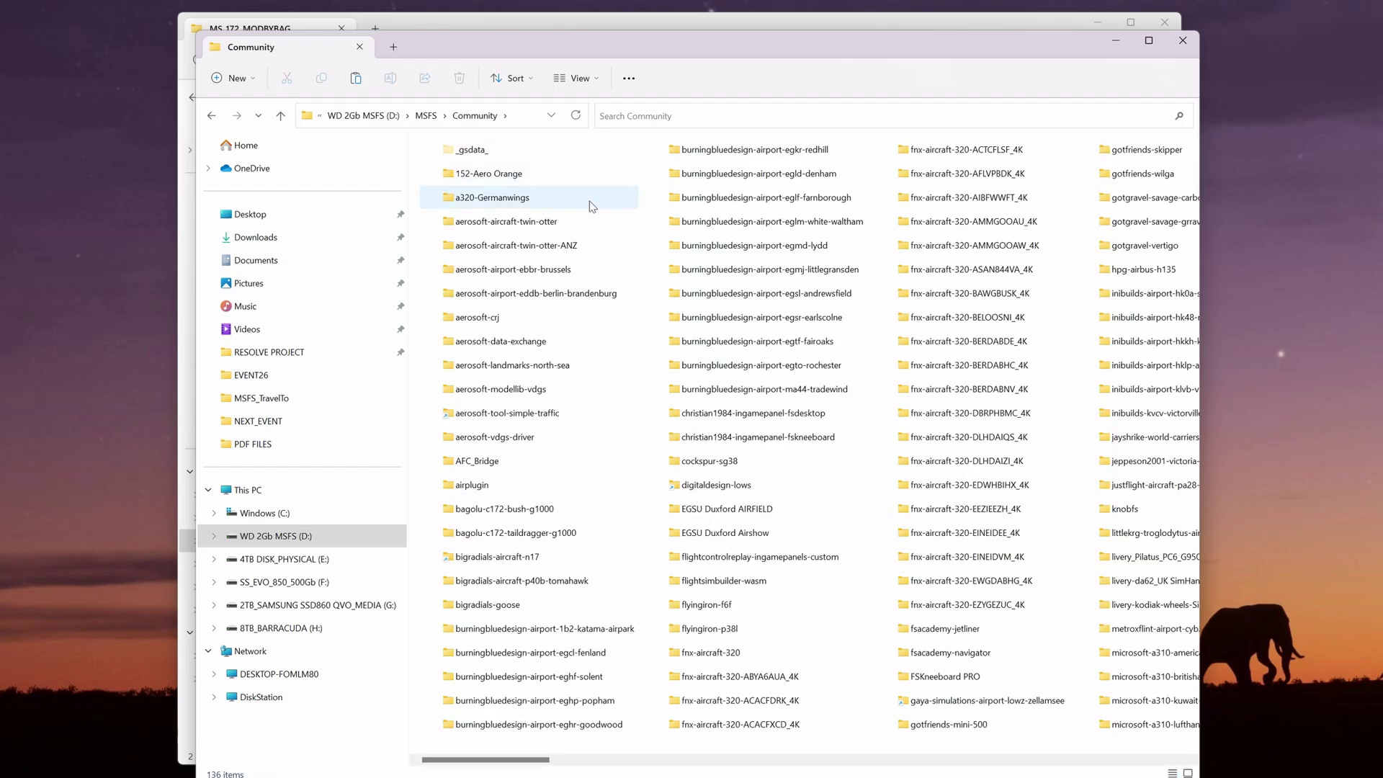
{"action": "right_click", "coordinate": [643, 281]}
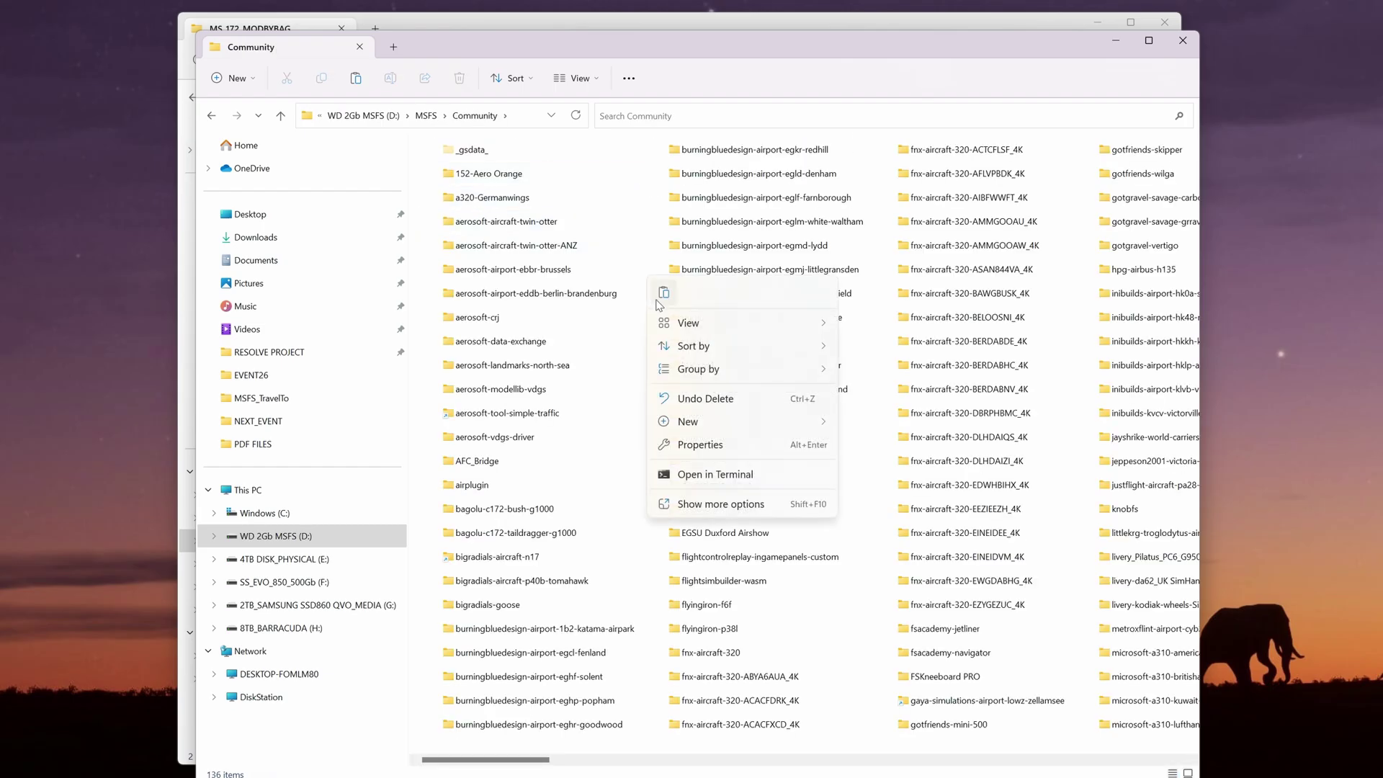
{"action": "key", "text": "Escape"}
{"action": "key", "text": "ctrl+v"}
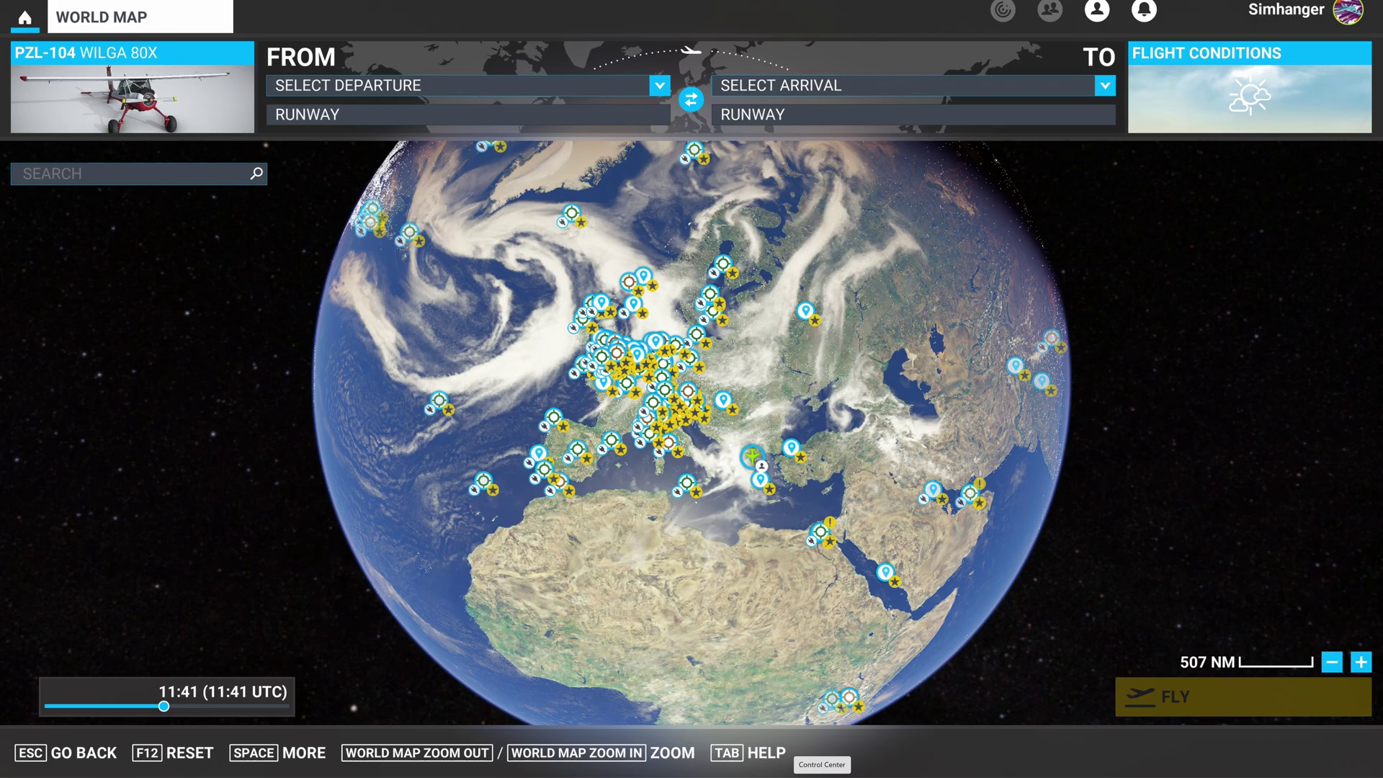
Select the Cessna 172 Skyhawk (G1000) as the aircraft and check its available liveries.
{"action": "left_click", "coordinate": [158, 101]}
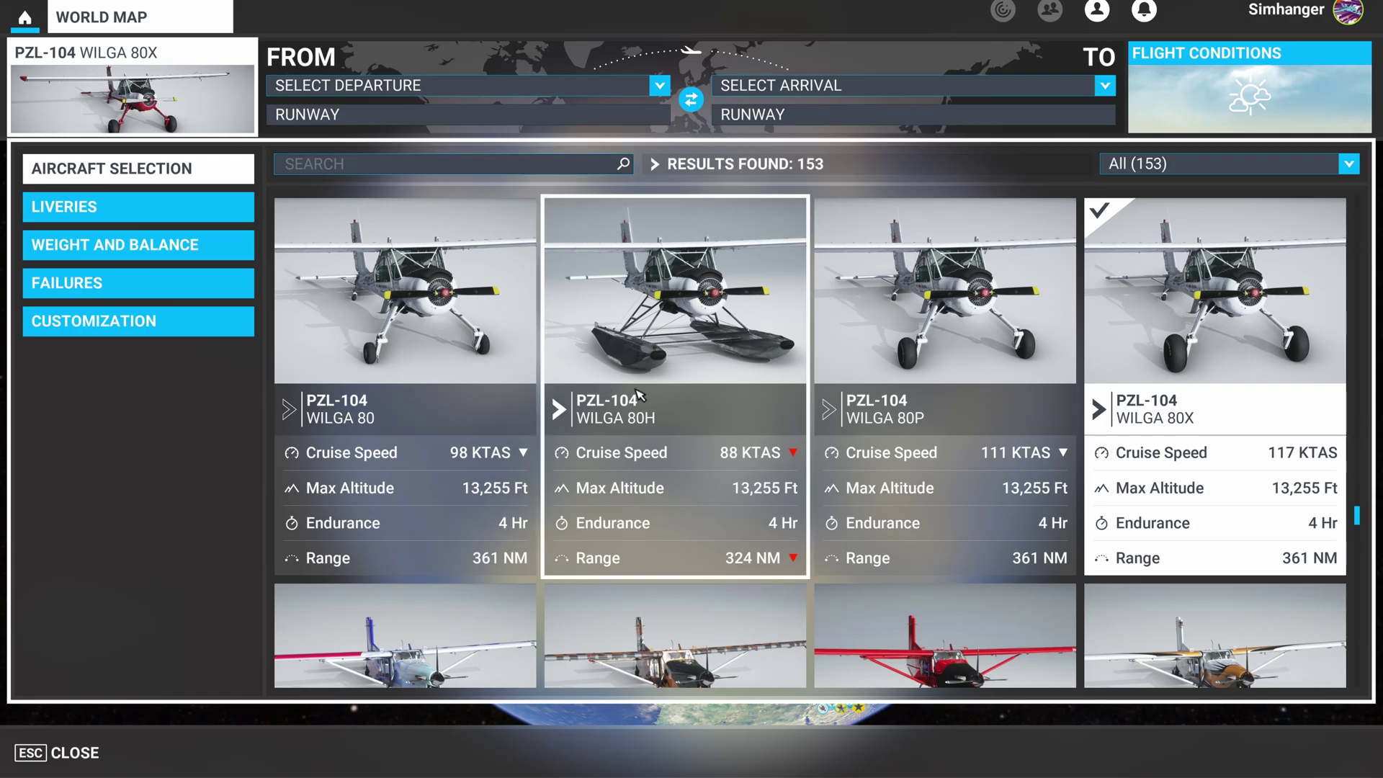
{"action": "scroll", "coordinate": [639, 394], "scroll_direction": "down", "scroll_amount": 6}
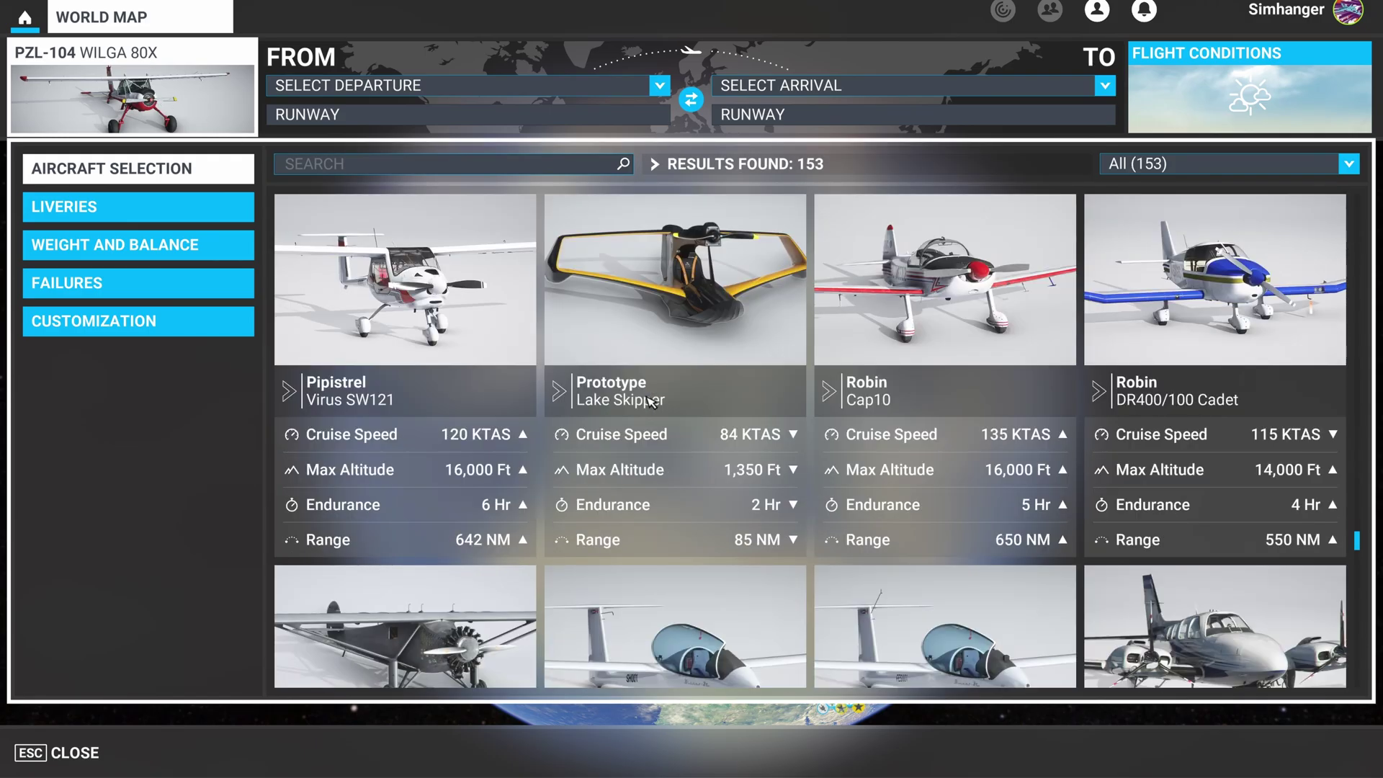
{"action": "scroll", "coordinate": [652, 402], "scroll_direction": "down", "scroll_amount": 8}
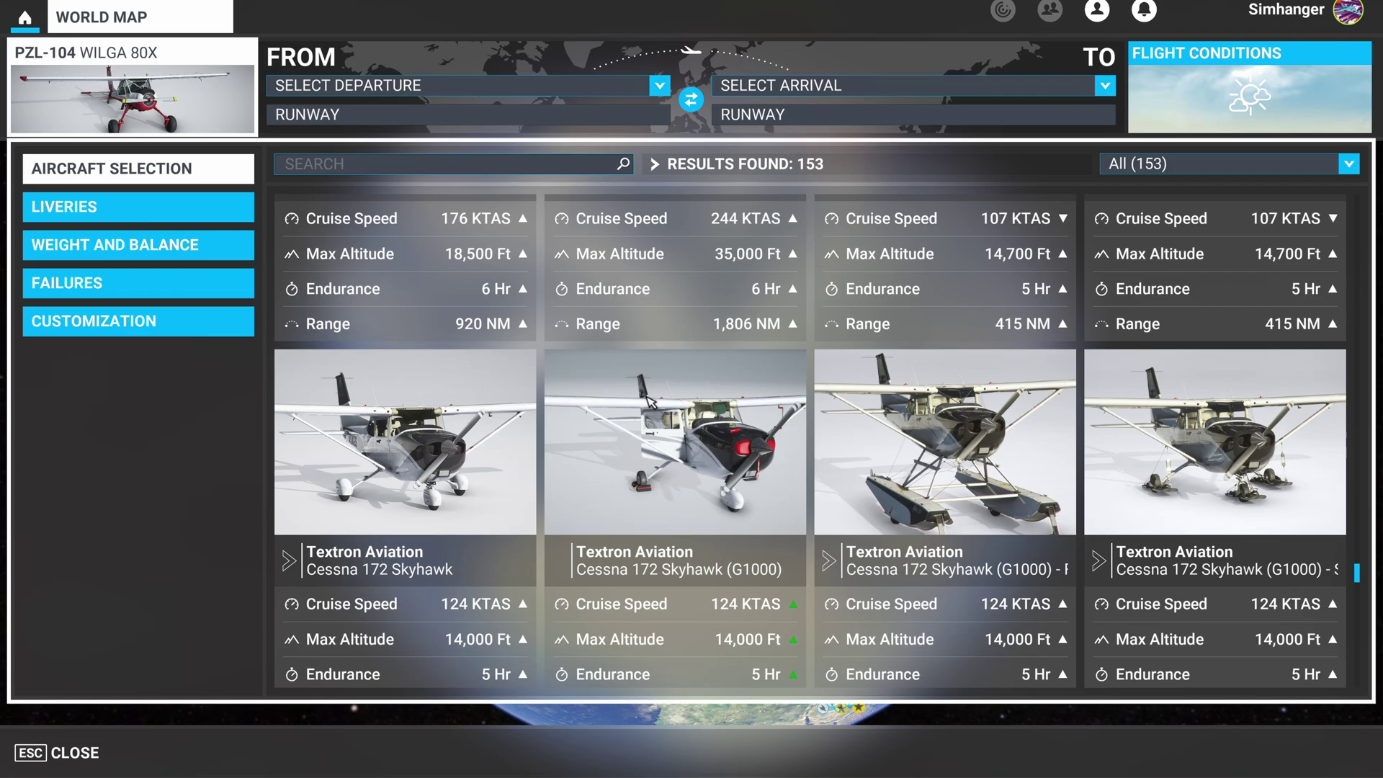
{"action": "scroll", "coordinate": [651, 401], "scroll_direction": "down", "scroll_amount": 2}
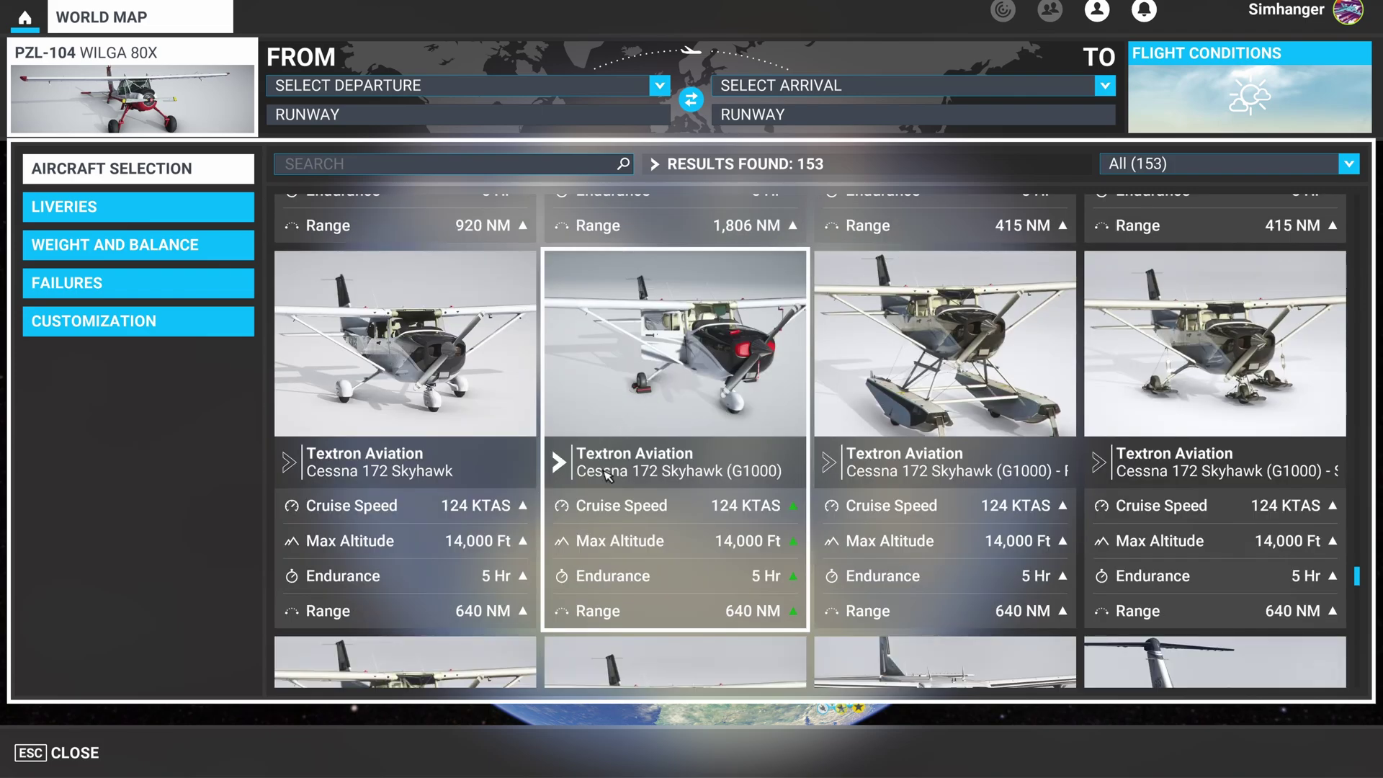
{"action": "left_click", "coordinate": [721, 366]}
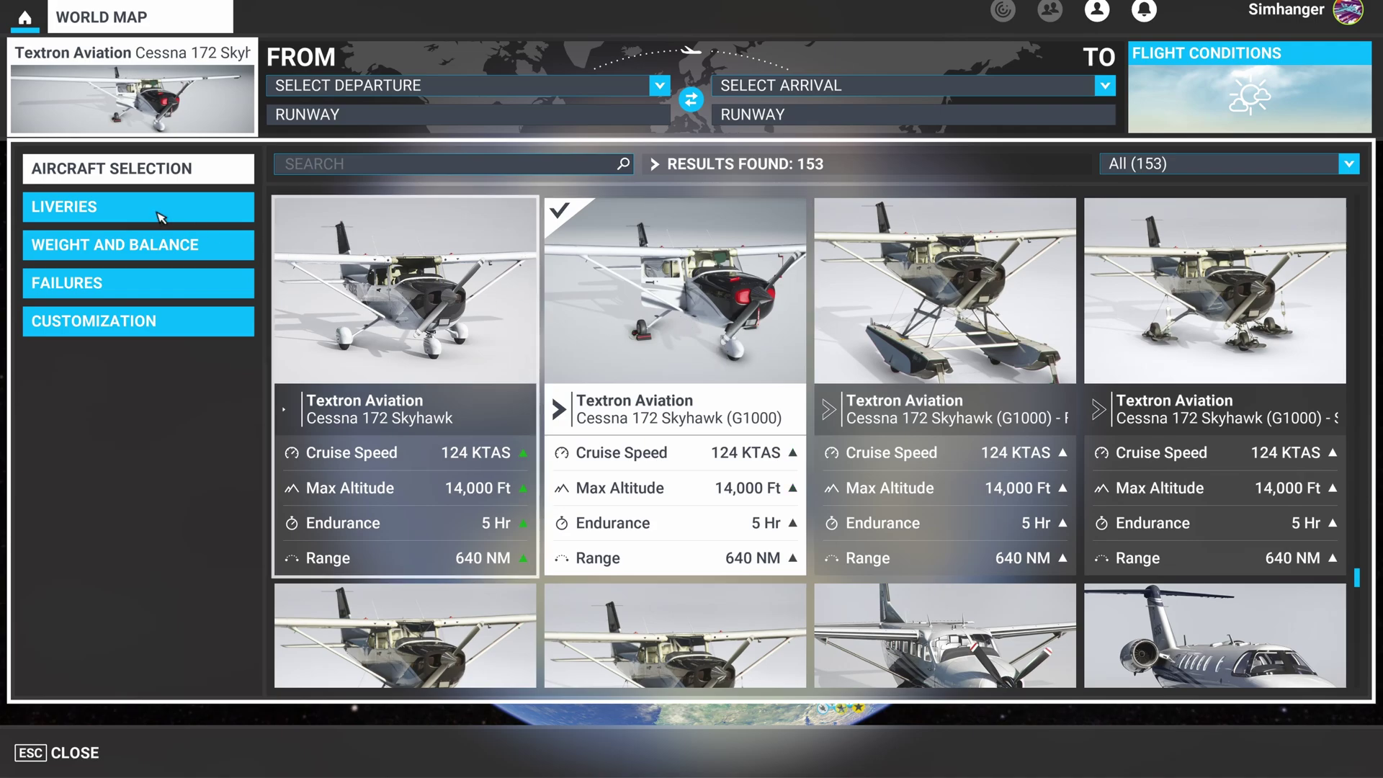
{"action": "left_click", "coordinate": [105, 206]}
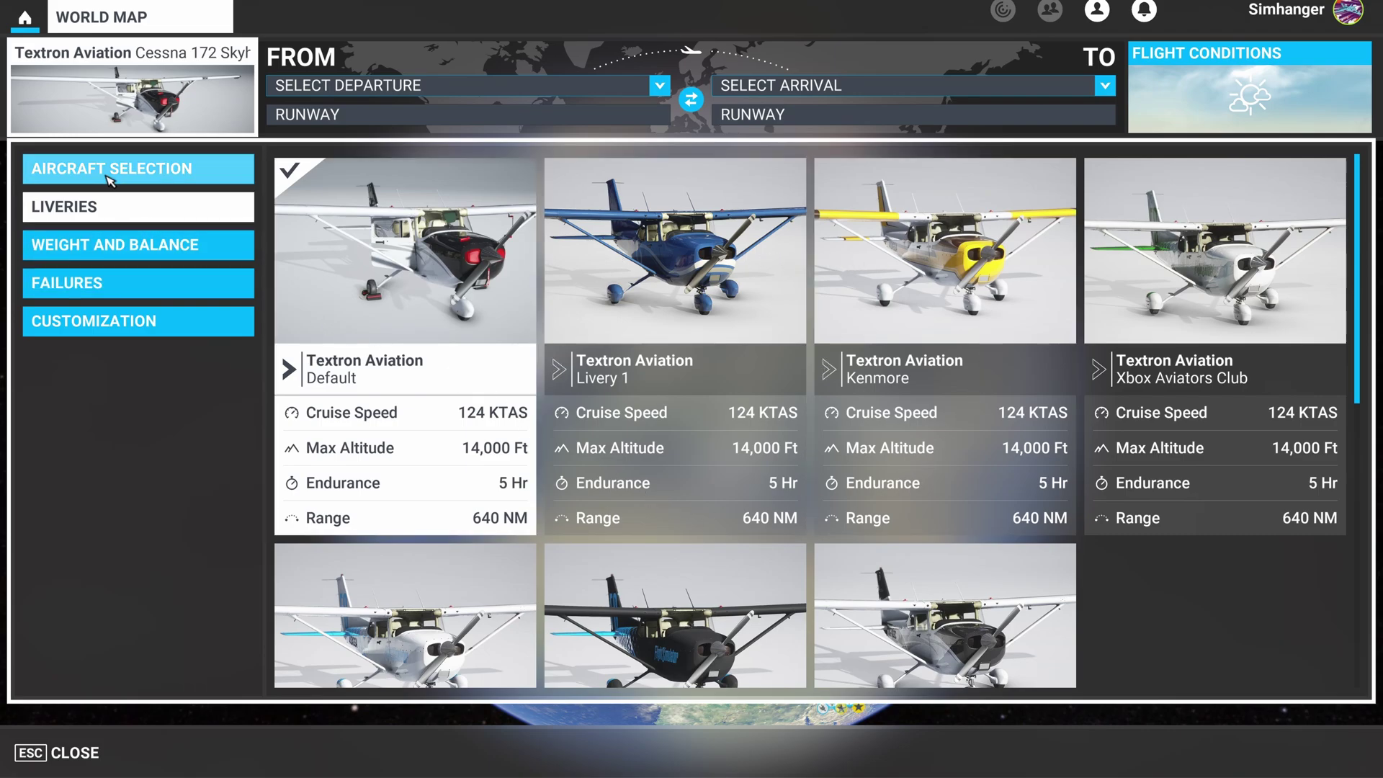
{"action": "left_click", "coordinate": [209, 169]}
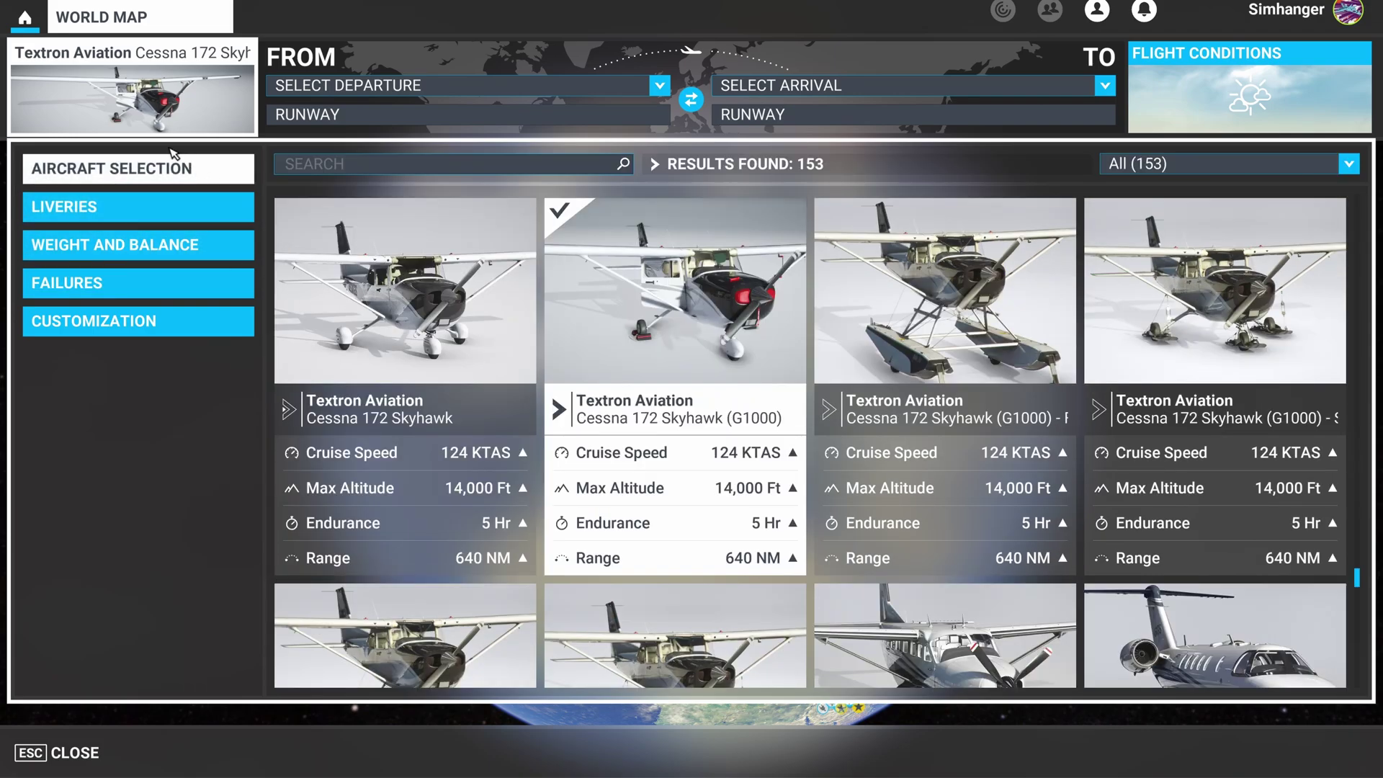
Set EKRN Ronne, Bornholm as the departure airport on the world map and start the flight.
{"action": "left_click", "coordinate": [167, 117]}
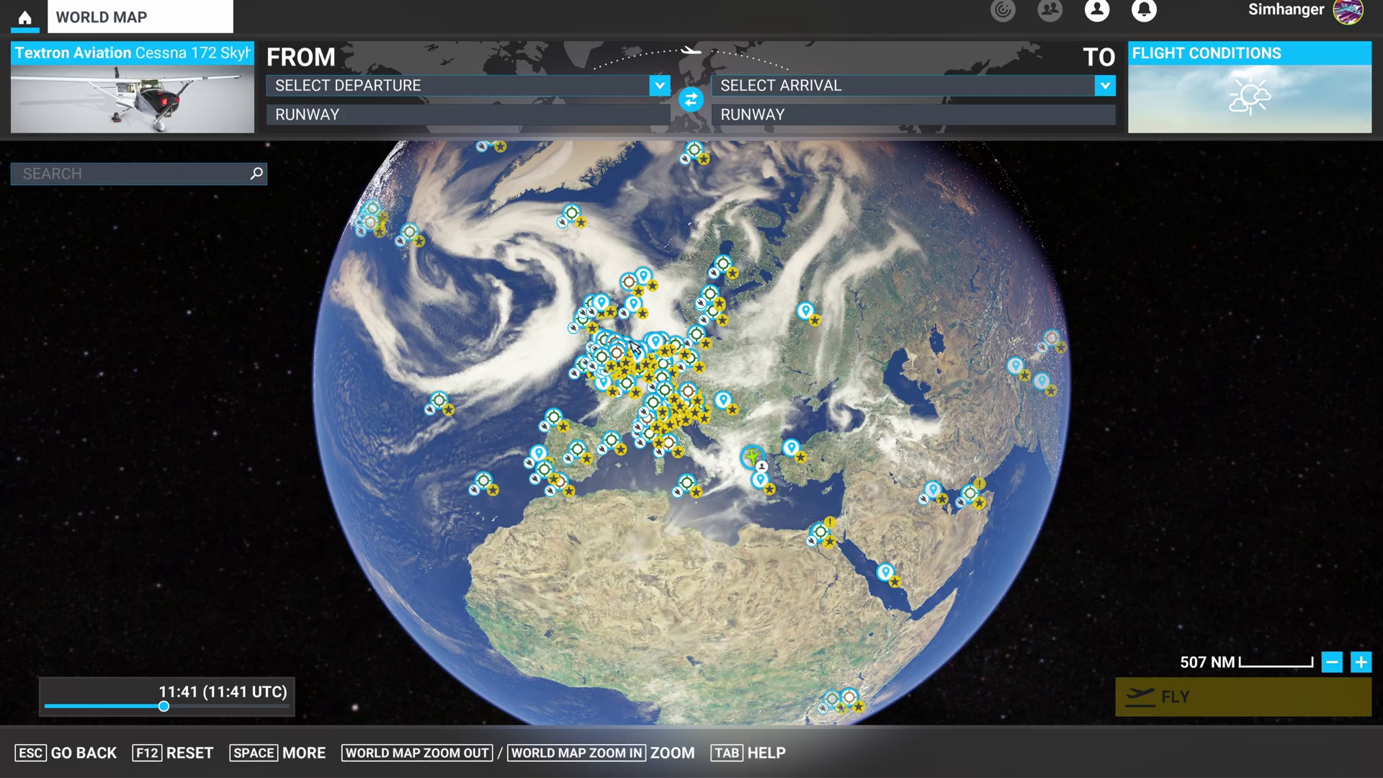
{"action": "left_click", "coordinate": [698, 334]}
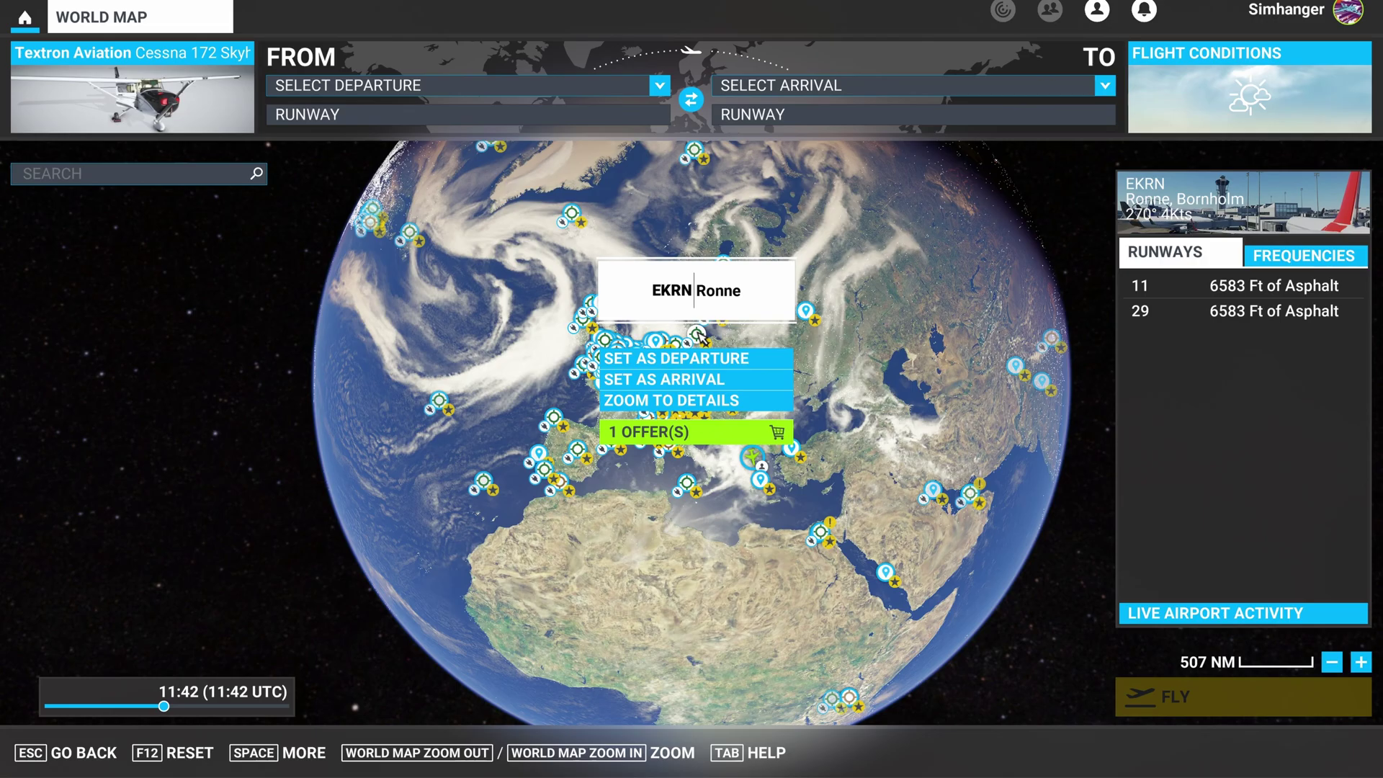
{"action": "left_click", "coordinate": [697, 358]}
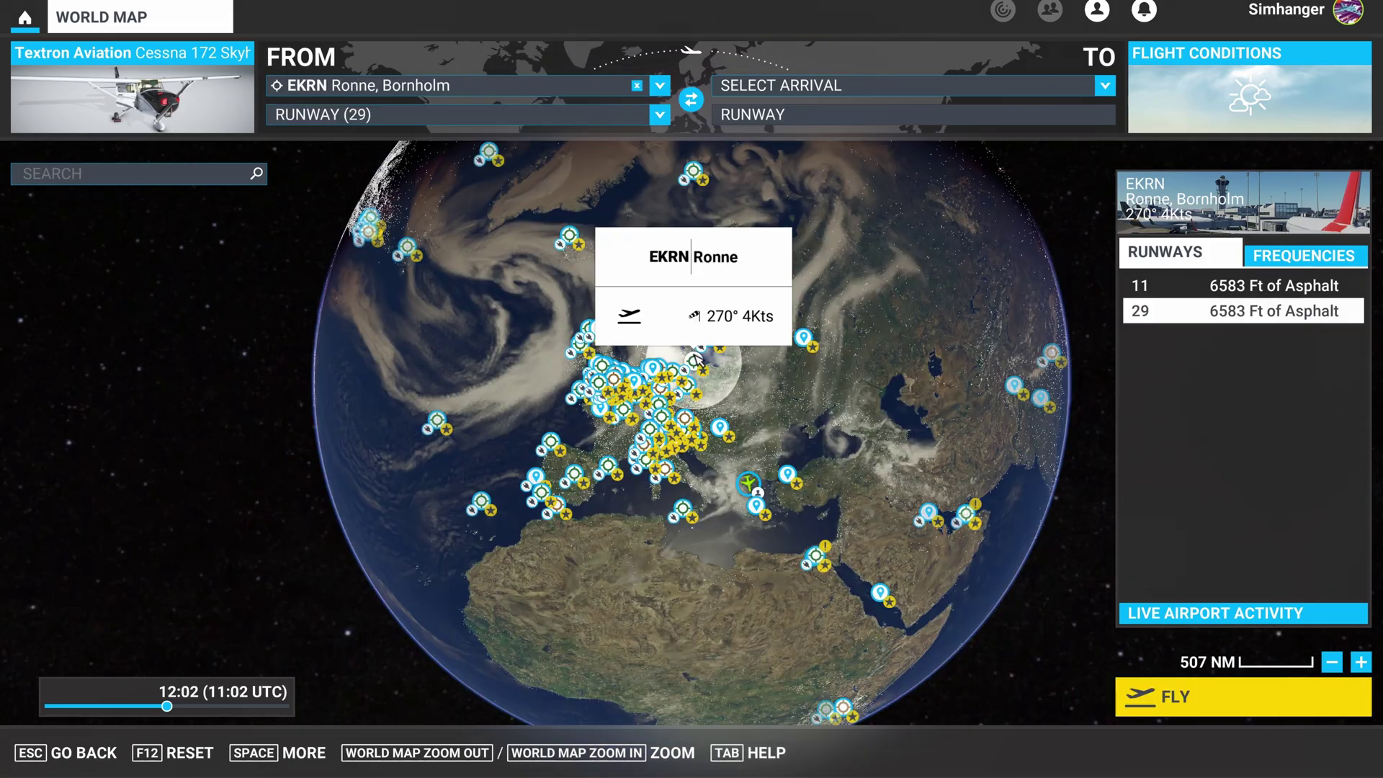
{"action": "left_click", "coordinate": [1163, 699]}
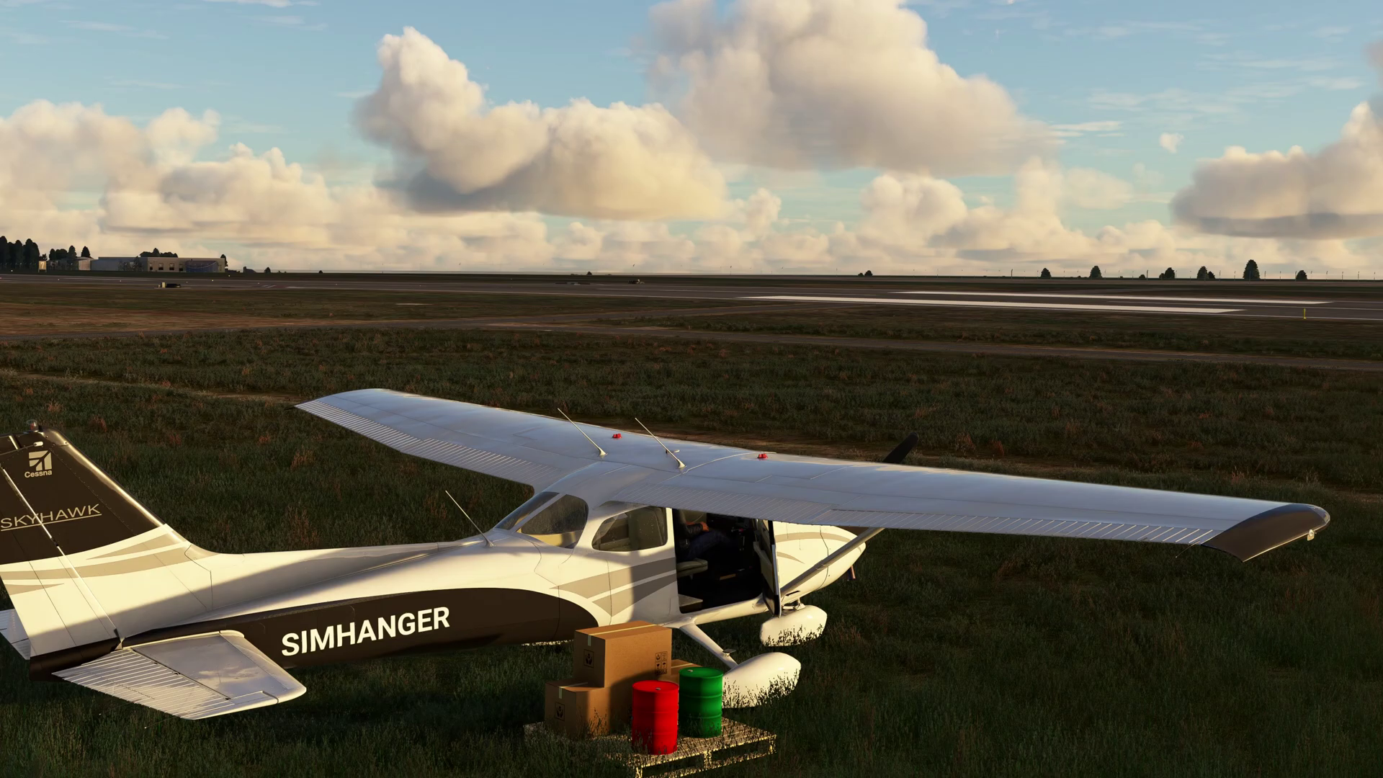